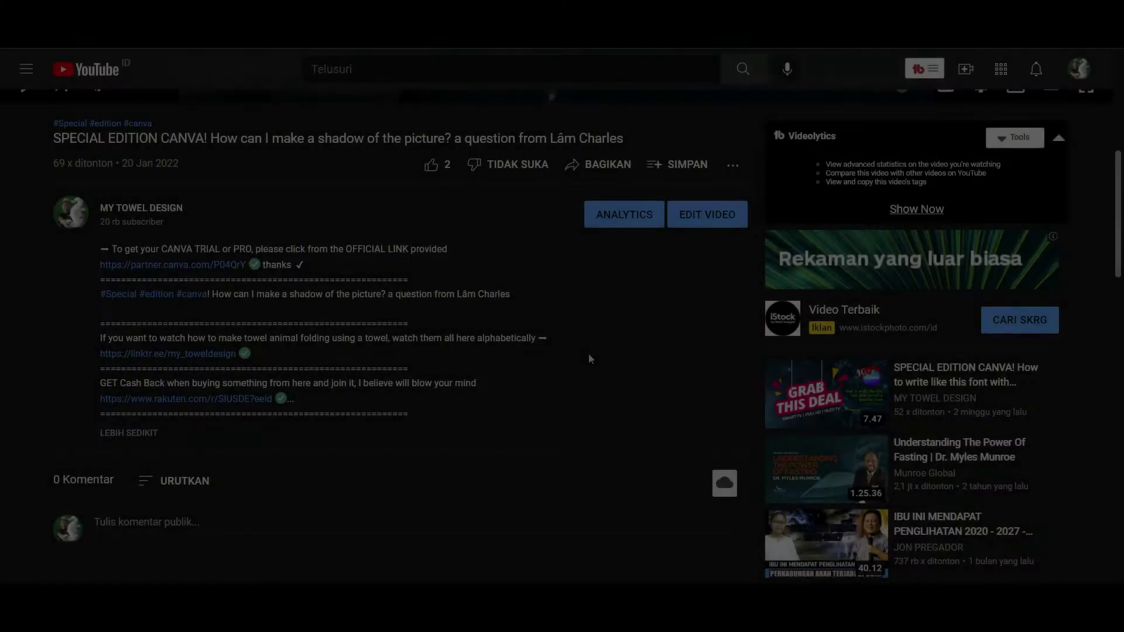
Scroll through the YouTube video's description to find the Canva trial link.
{"action": "scroll", "coordinate": [590, 356], "scroll_direction": "down", "scroll_amount": 6}
{"action": "scroll", "coordinate": [591, 357], "scroll_direction": "up", "scroll_amount": 1}
{"action": "scroll", "coordinate": [590, 358], "scroll_direction": "up", "scroll_amount": 8}
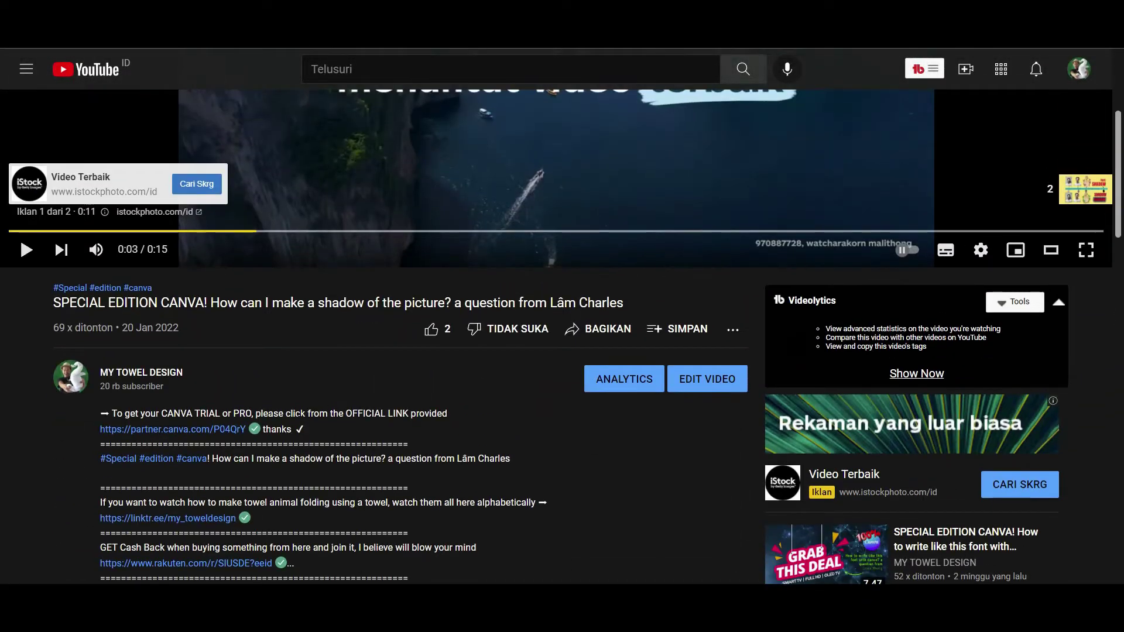
{"action": "scroll", "coordinate": [277, 414], "scroll_direction": "down", "scroll_amount": 5}
{"action": "scroll", "coordinate": [277, 414], "scroll_direction": "up", "scroll_amount": 1}
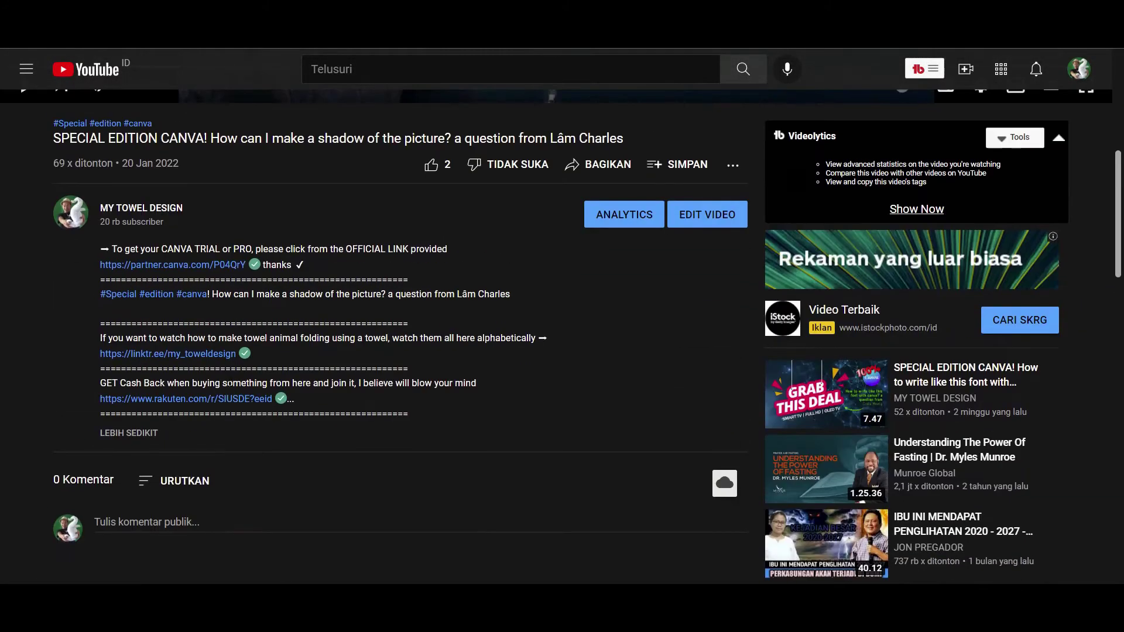
{"action": "scroll", "coordinate": [234, 351], "scroll_direction": "down", "scroll_amount": 1}
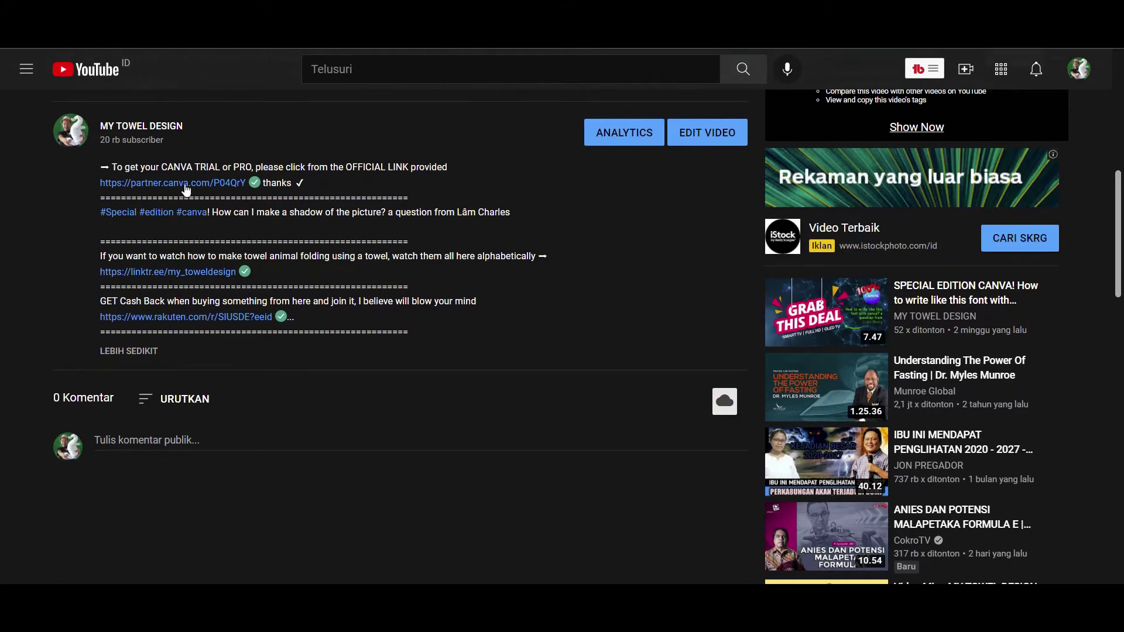
Open the partner.canva.com trial link and dismiss the Rakuten cash-back popup with 'Remind me later'.
{"action": "left_click", "coordinate": [186, 190]}
{"action": "scroll", "coordinate": [808, 293], "scroll_direction": "down", "scroll_amount": 5}
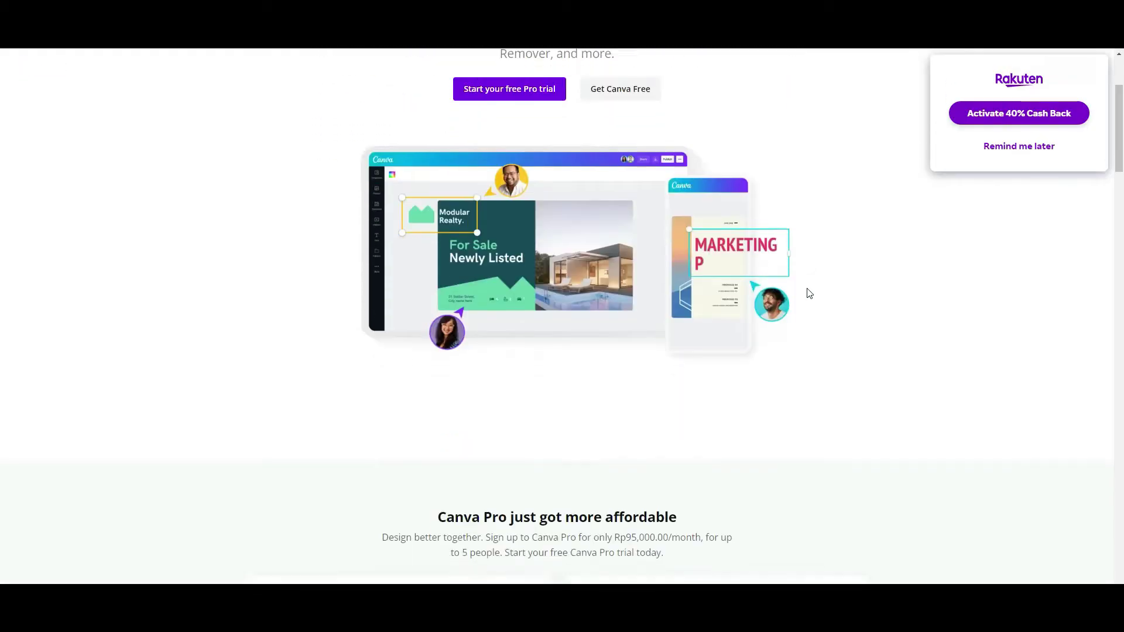
{"action": "scroll", "coordinate": [809, 292], "scroll_direction": "down", "scroll_amount": 2}
{"action": "scroll", "coordinate": [811, 291], "scroll_direction": "up", "scroll_amount": 6}
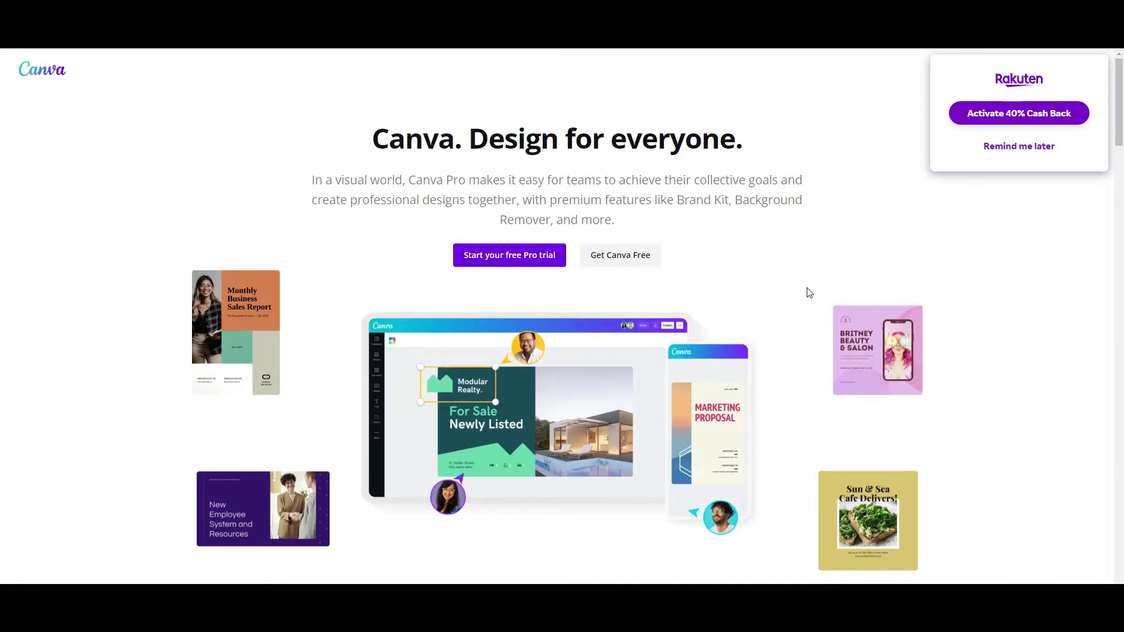
{"action": "left_click", "coordinate": [1011, 147]}
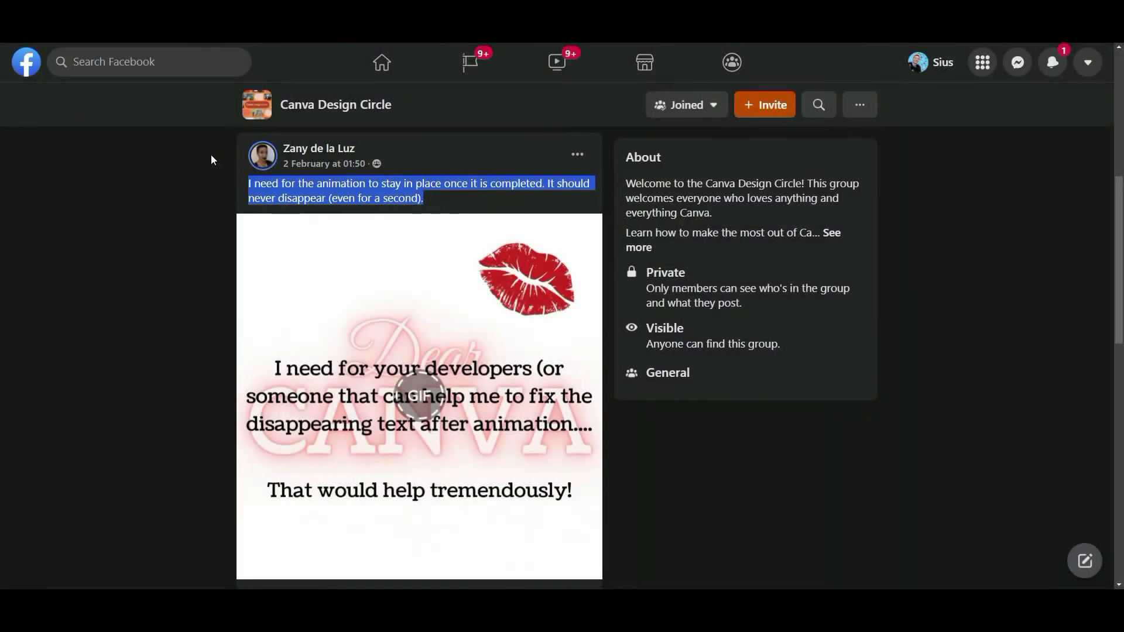
Highlight the post's request that the animation stay in place once completed.
{"action": "mouse_move", "coordinate": [323, 153]}
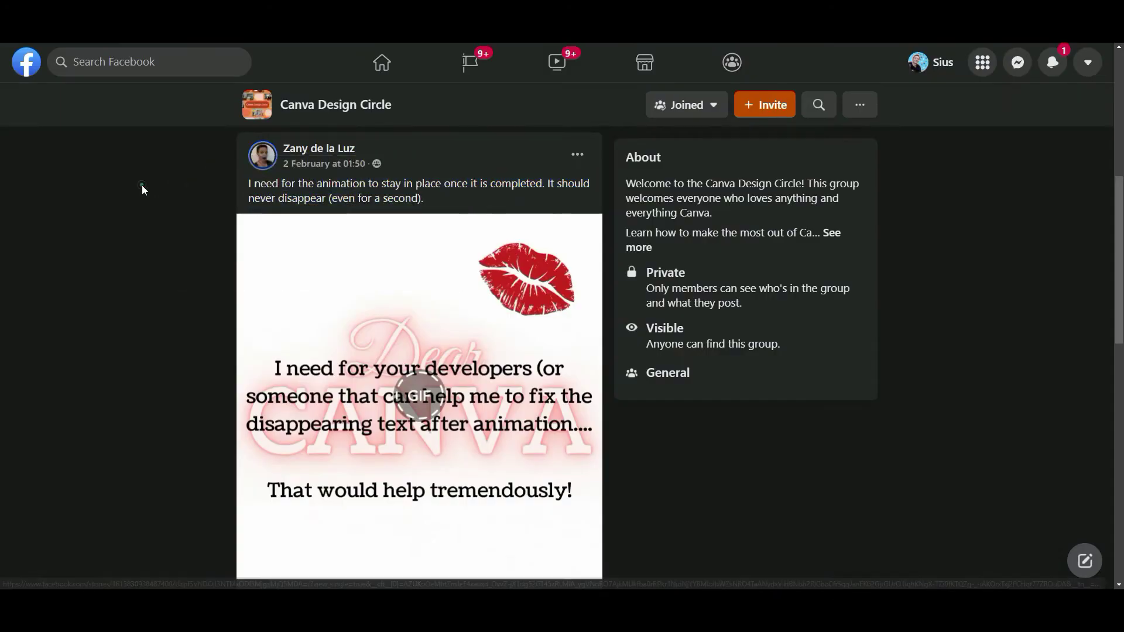
{"action": "left_click_drag", "start_coordinate": [249, 182], "coordinate": [517, 222]}
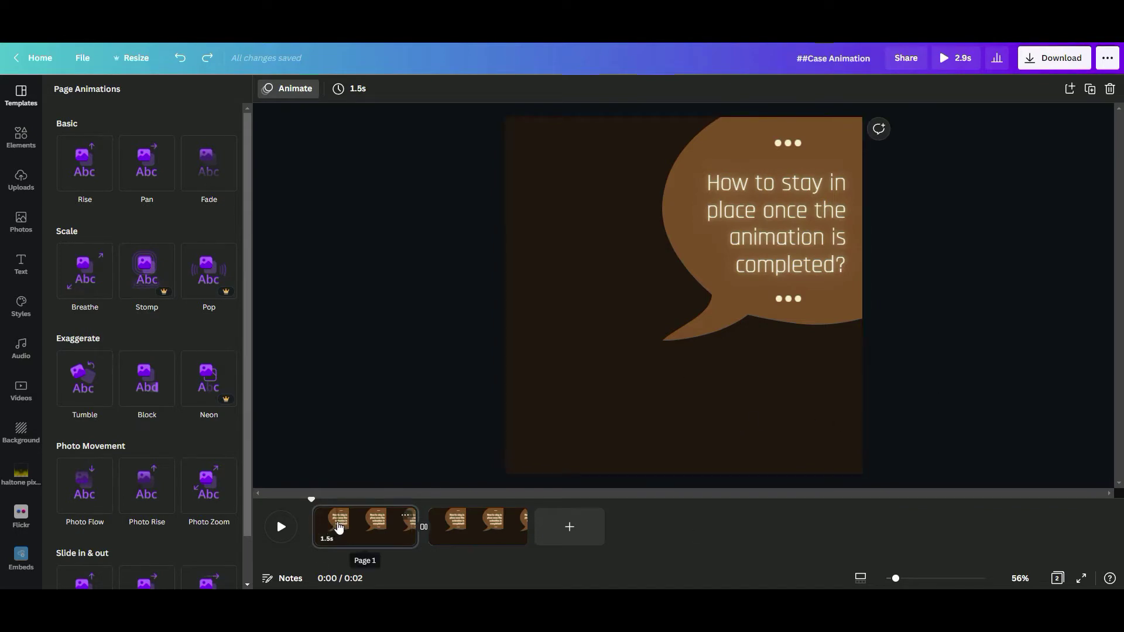
{"action": "left_click", "coordinate": [494, 529]}
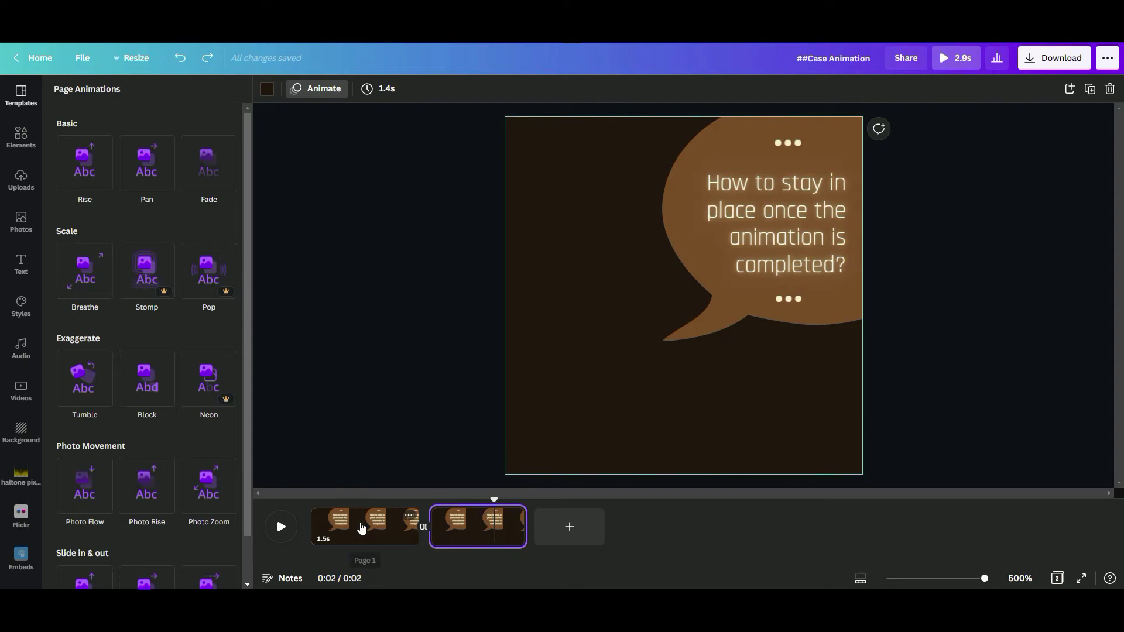
{"action": "left_click", "coordinate": [361, 529]}
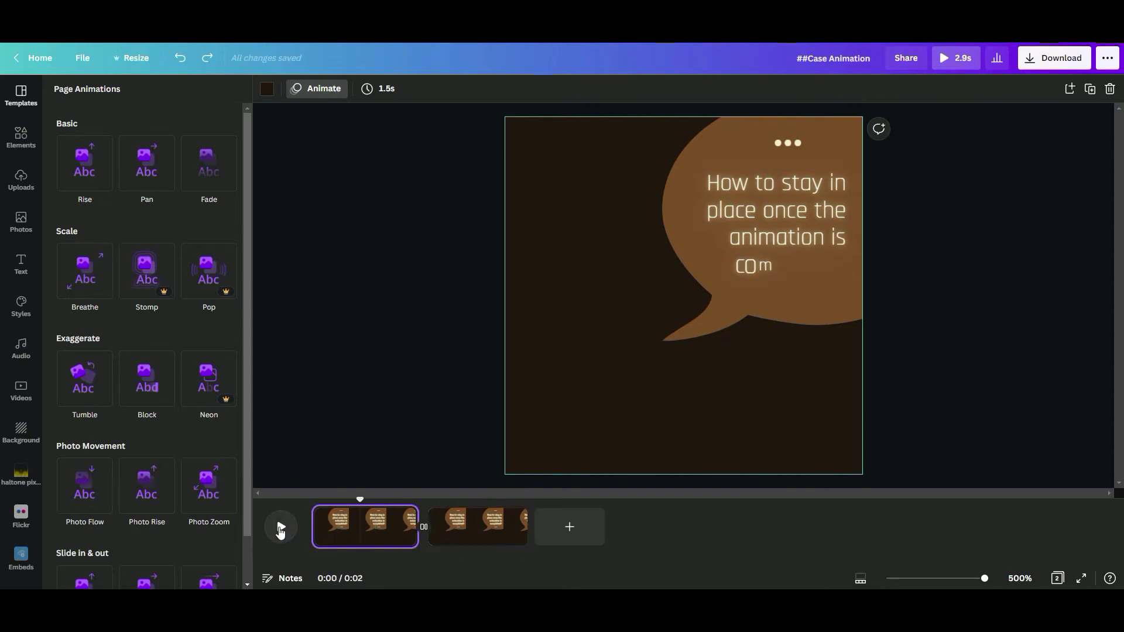
{"action": "left_click", "coordinate": [329, 531]}
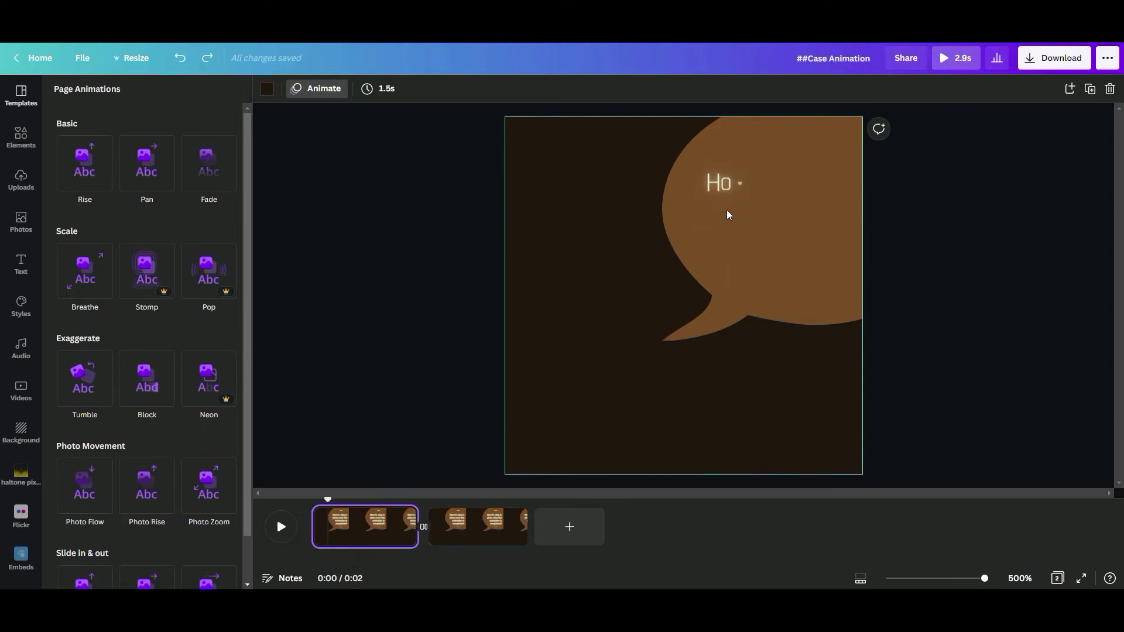
{"action": "left_click_drag", "start_coordinate": [326, 499], "coordinate": [375, 499]}
{"action": "left_click", "coordinate": [761, 243]}
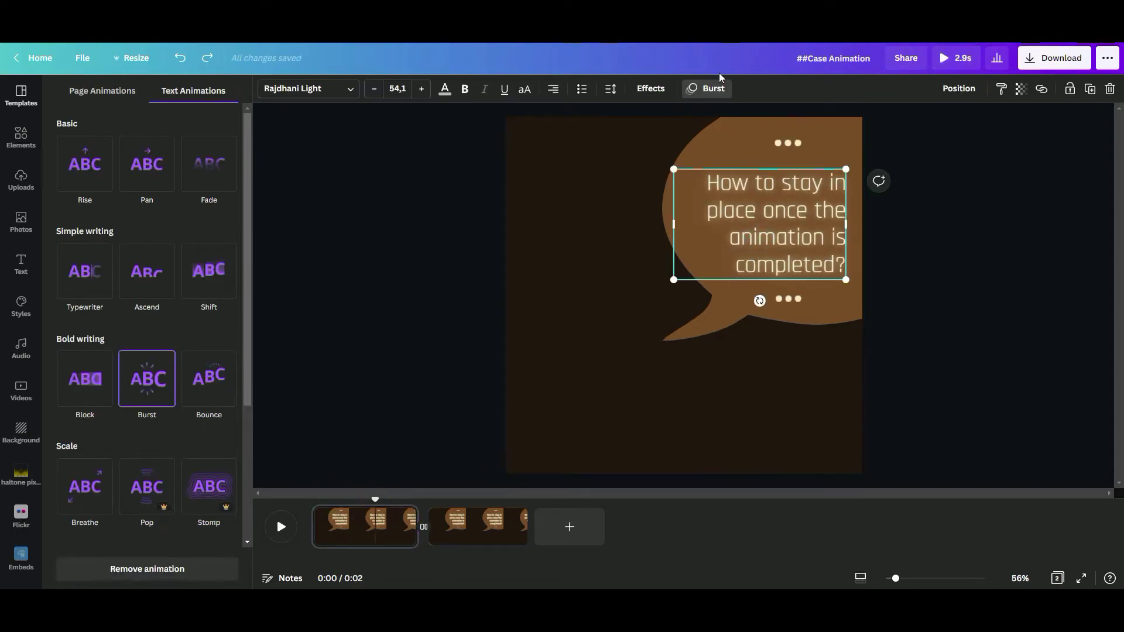
{"action": "left_click", "coordinate": [723, 315]}
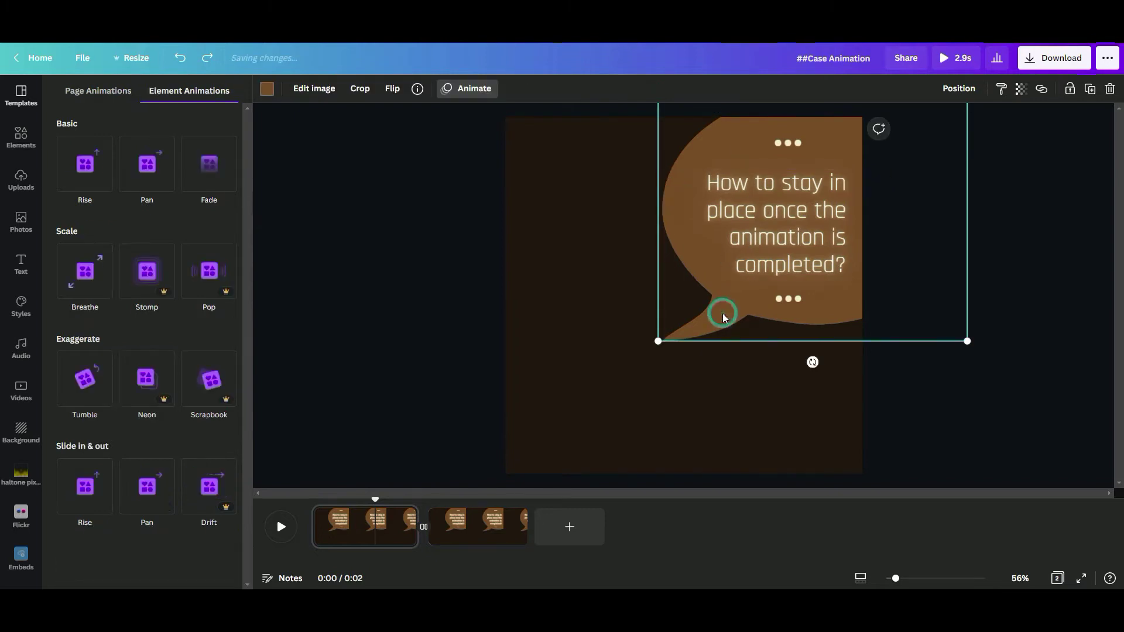
{"action": "left_click", "coordinate": [795, 301]}
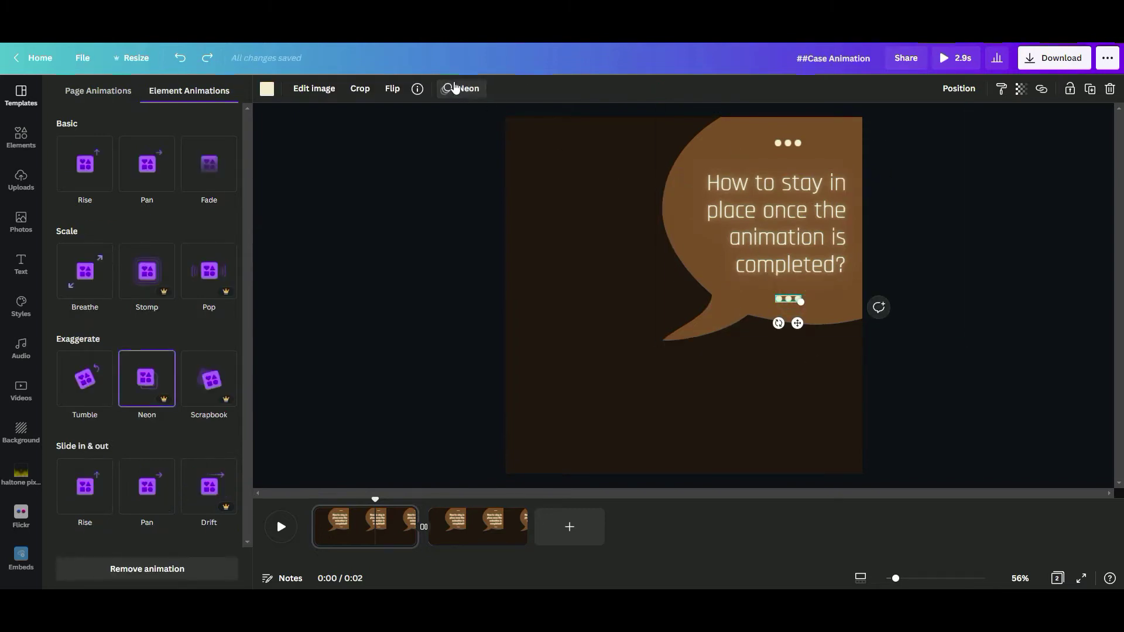
{"action": "left_click", "coordinate": [677, 129]}
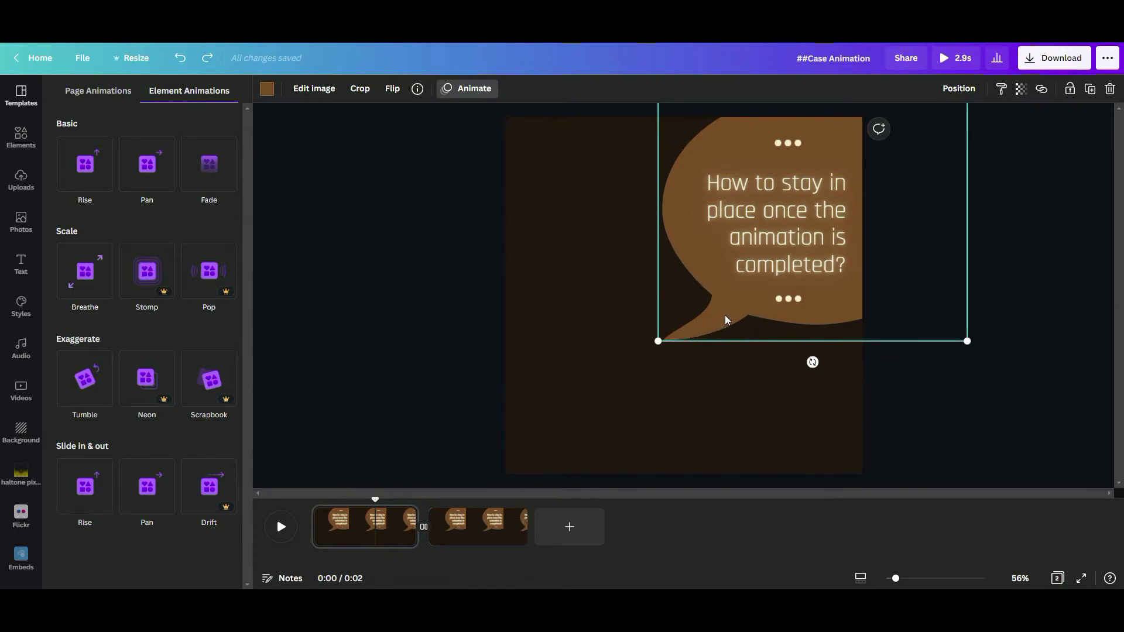
{"action": "left_click", "coordinate": [943, 54]}
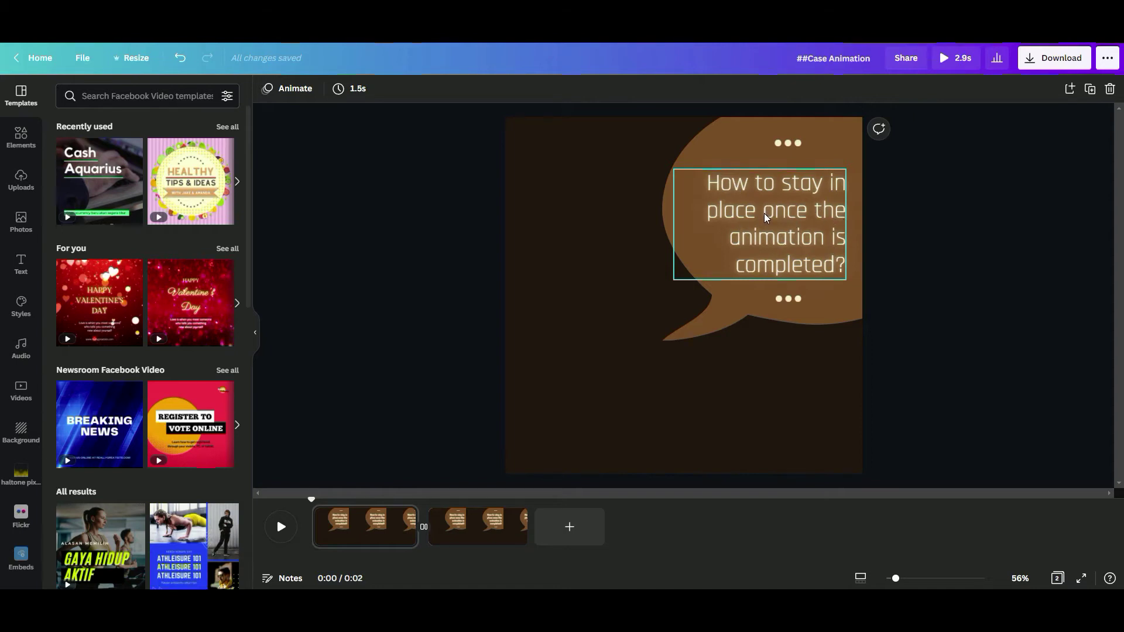
Select the design's second page, then bring up the Create a design list of types.
{"action": "left_click", "coordinate": [756, 232]}
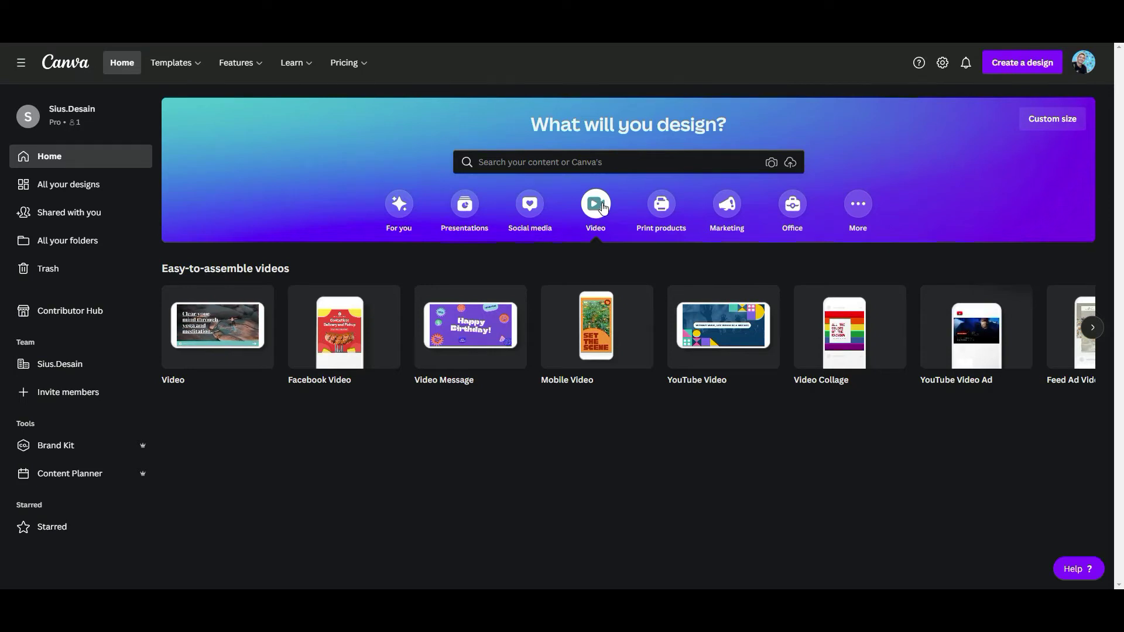
{"action": "left_click", "coordinate": [1036, 65]}
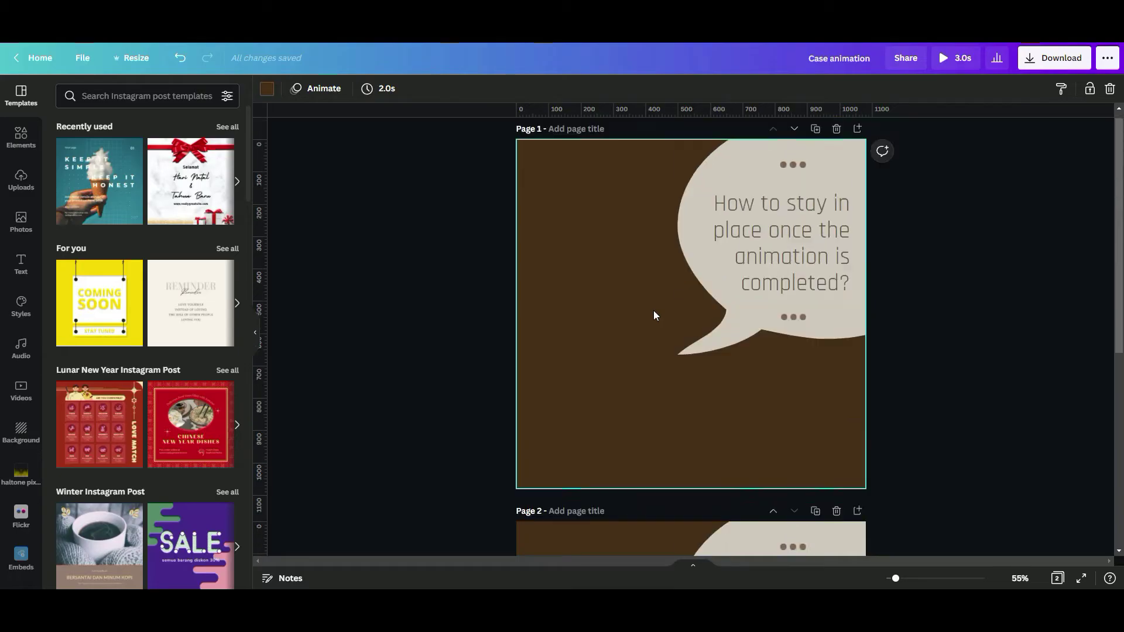
Preview the Case animation design full screen, then replay the speech-bubble video from 0:00.
{"action": "scroll", "coordinate": [765, 318], "scroll_direction": "down", "scroll_amount": 3}
{"action": "left_click", "coordinate": [956, 60]}
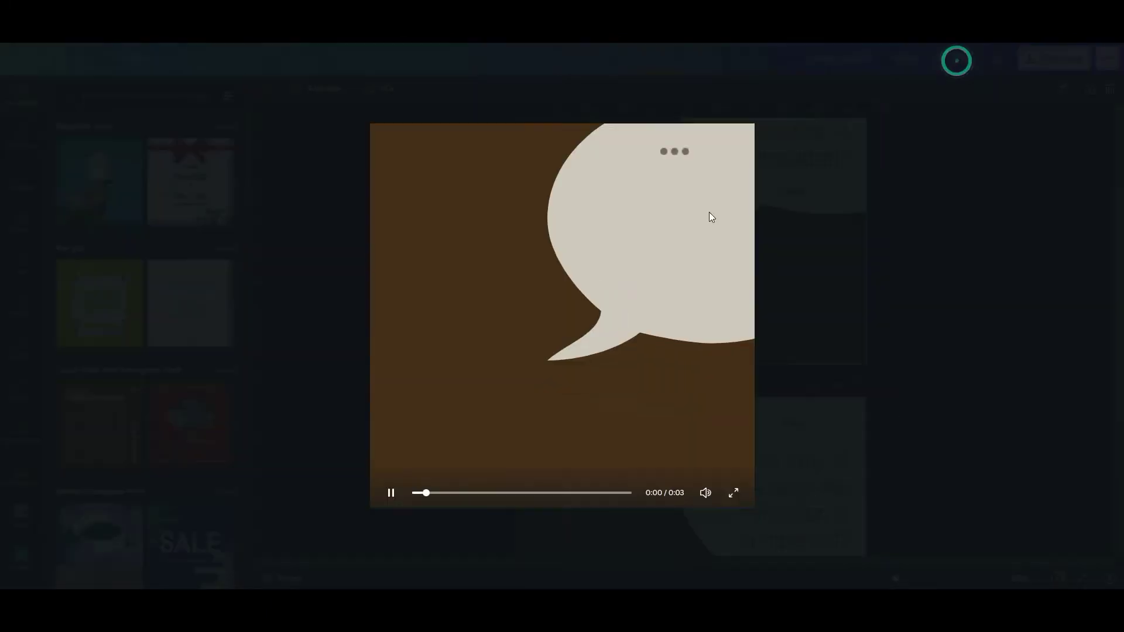
{"action": "left_click", "coordinate": [560, 317]}
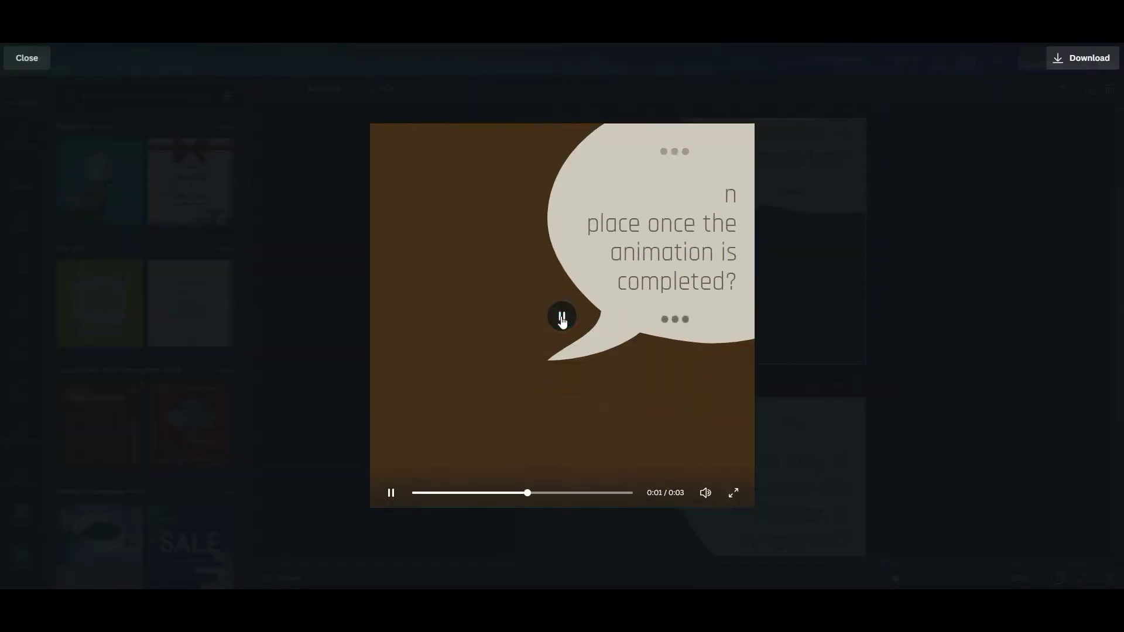
{"action": "left_click", "coordinate": [865, 171]}
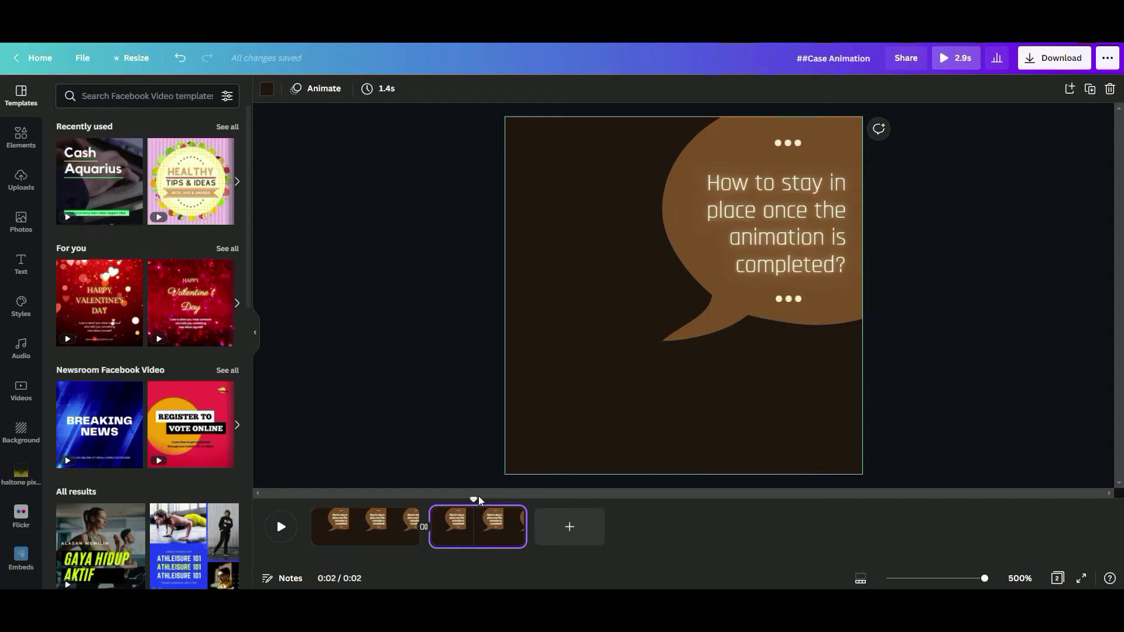
{"action": "left_click_drag", "start_coordinate": [477, 498], "coordinate": [312, 499]}
{"action": "left_click", "coordinate": [279, 527]}
Create a blank 1080 × 1080 px Facebook Video from the Video suggestions.
{"action": "mouse_move", "coordinate": [559, 609]}
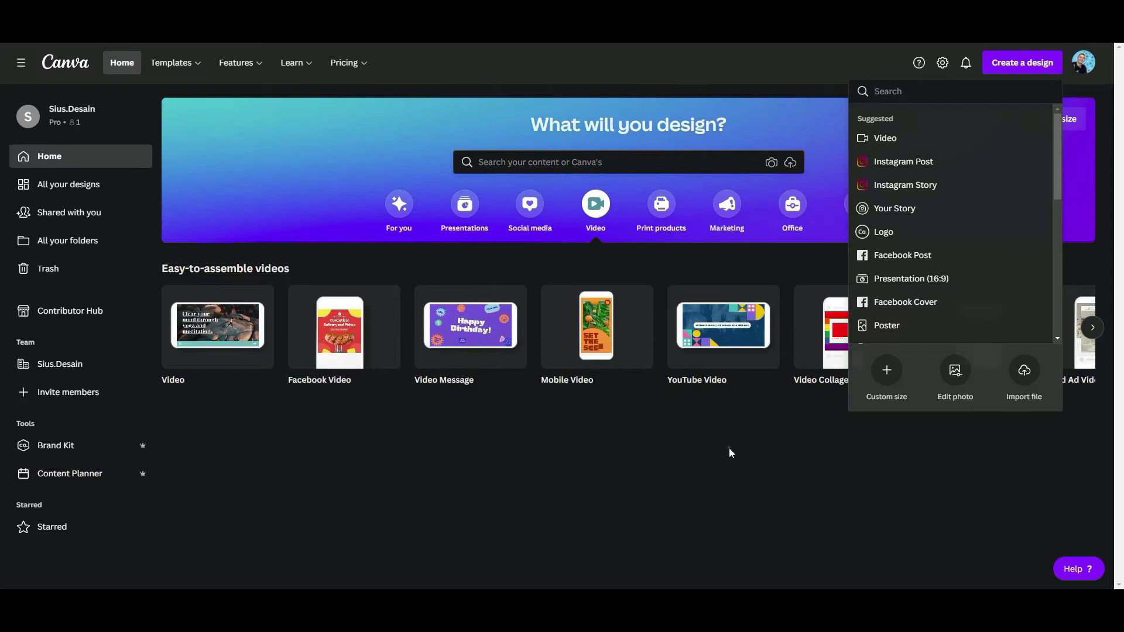
{"action": "left_click", "coordinate": [729, 448]}
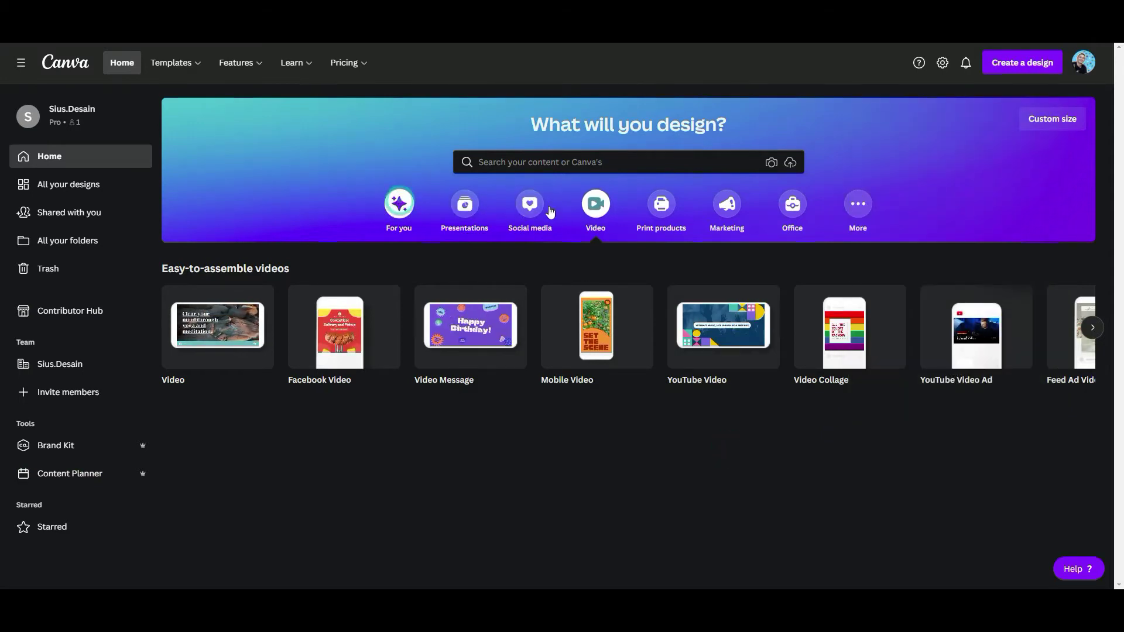
{"action": "left_click", "coordinate": [400, 204]}
{"action": "left_click", "coordinate": [596, 205]}
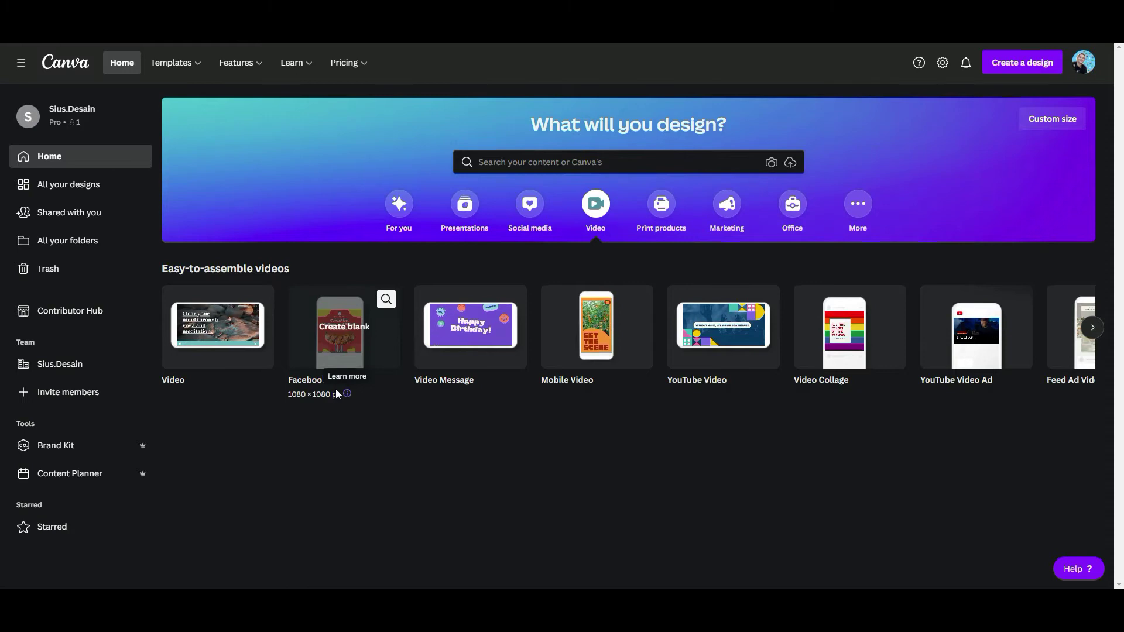
{"action": "left_click", "coordinate": [337, 342]}
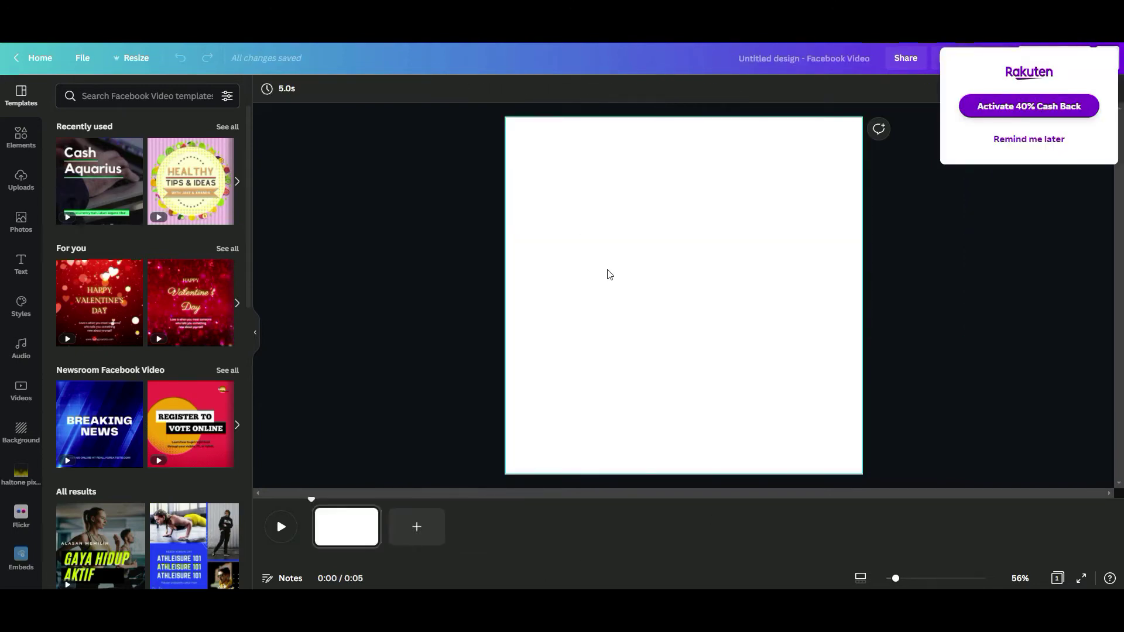
Play the speech-bubble page and move the playhead to about 2.7s.
{"action": "left_click", "coordinate": [625, 271]}
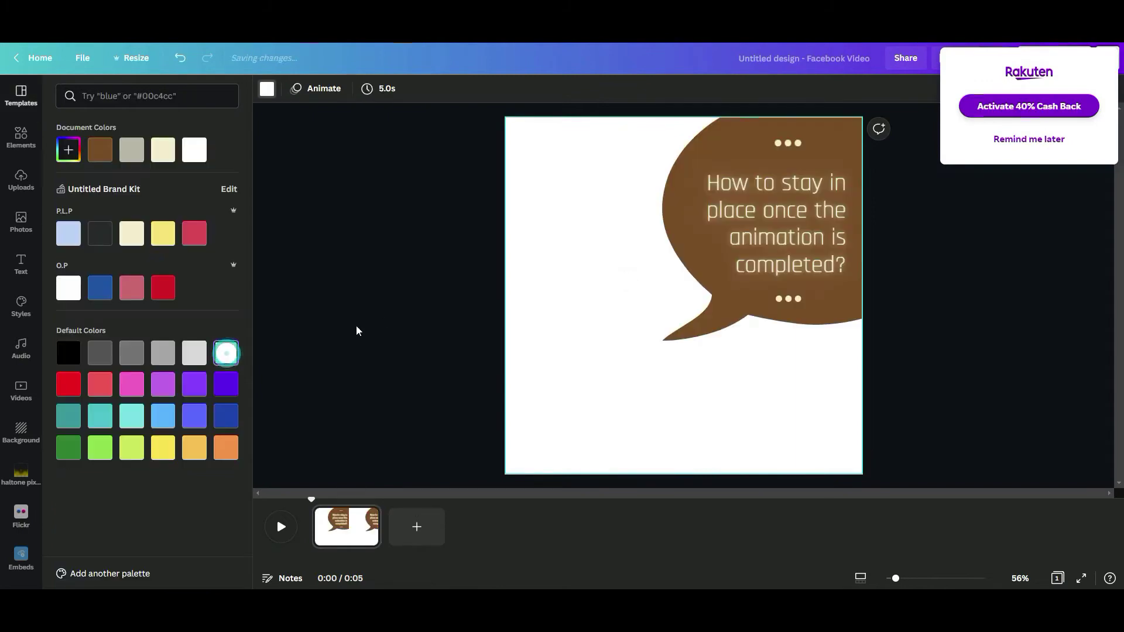
{"action": "left_click", "coordinate": [381, 269]}
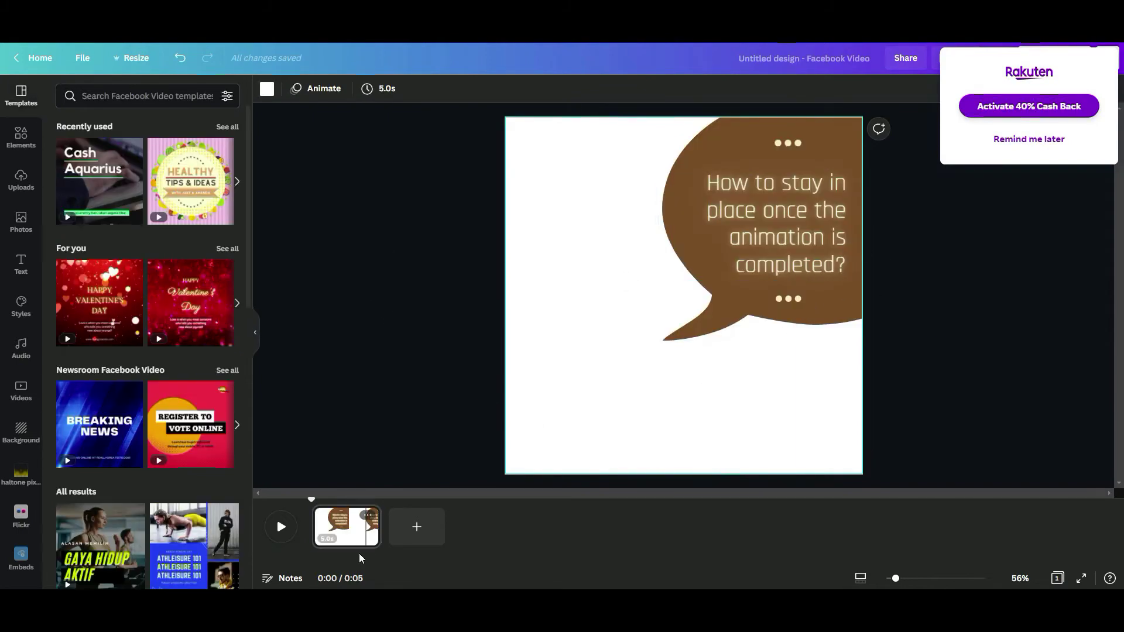
{"action": "left_click", "coordinate": [282, 528]}
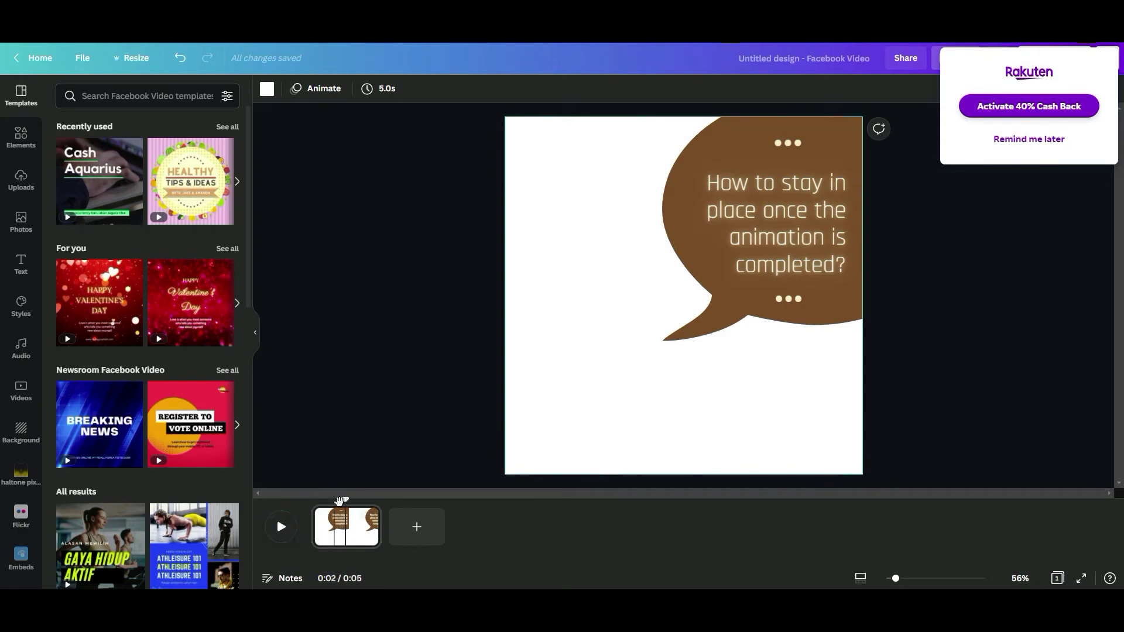
{"action": "mouse_move", "coordinate": [341, 501]}
{"action": "left_mouse_down"}
{"action": "mouse_move", "coordinate": [377, 504]}
{"action": "mouse_move", "coordinate": [347, 506]}
{"action": "left_mouse_up"}
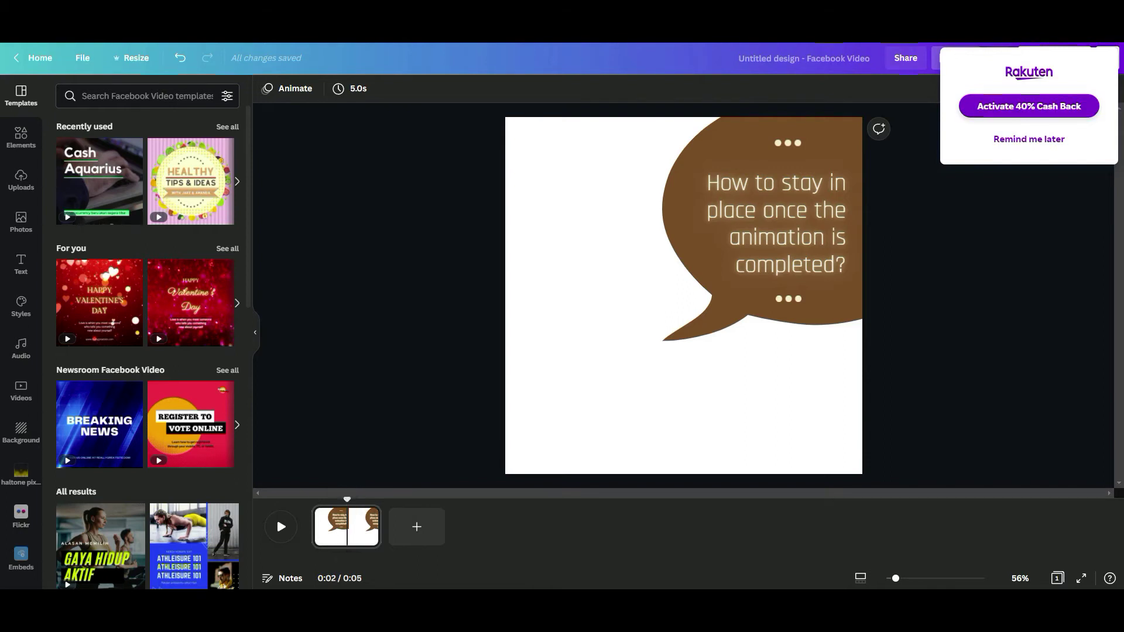
Undo the first split and split the page into two 2.5s pages from its right-click menu.
{"action": "key", "text": "s"}
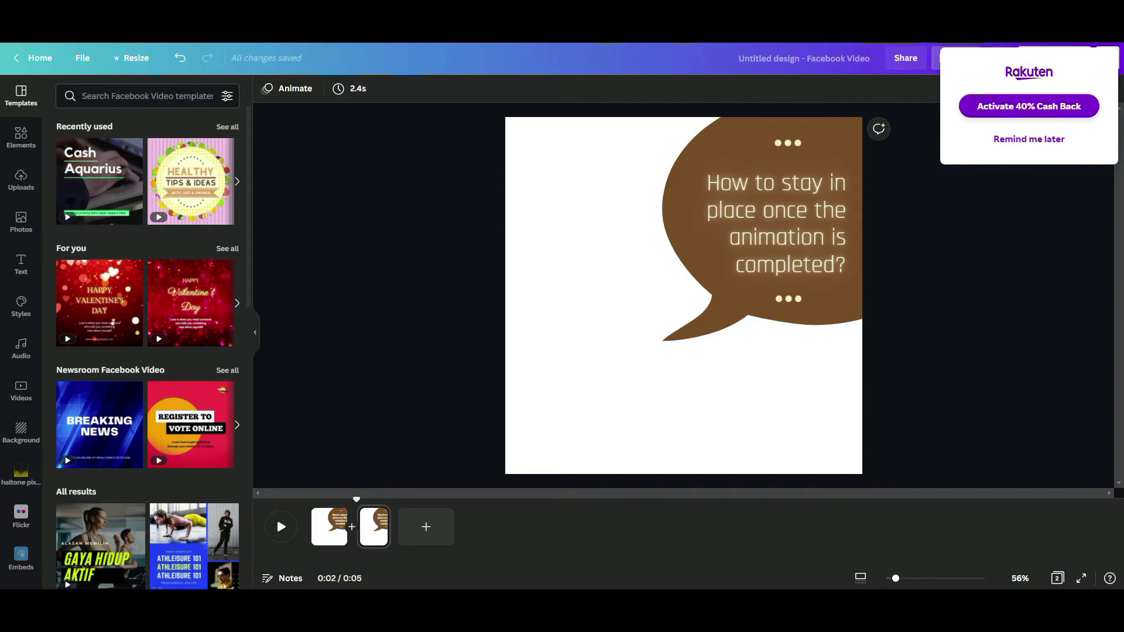
{"action": "key", "text": "ctrl+z"}
{"action": "right_click", "coordinate": [349, 523]}
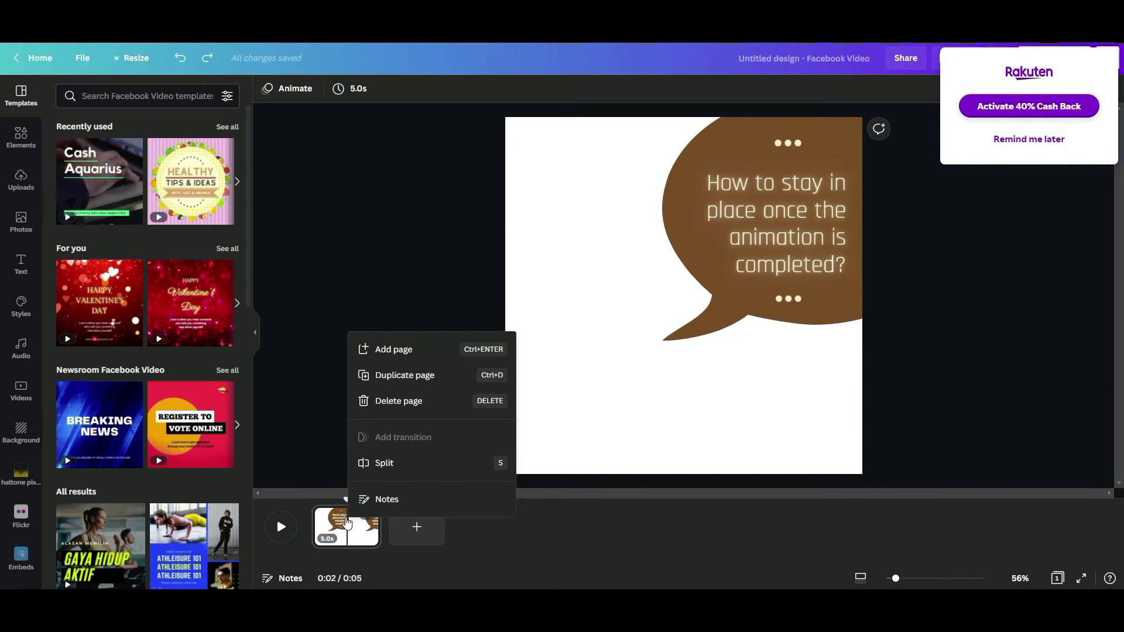
{"action": "left_click", "coordinate": [381, 465]}
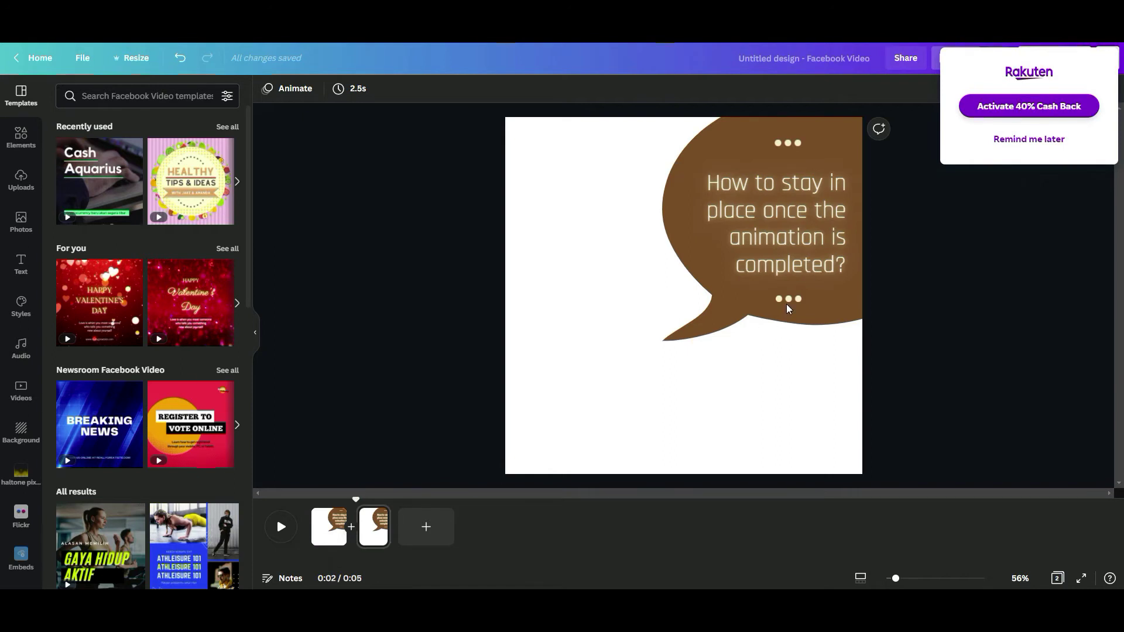
Give the speech-bubble question text on the first page the Burst animation.
{"action": "left_click", "coordinate": [333, 527]}
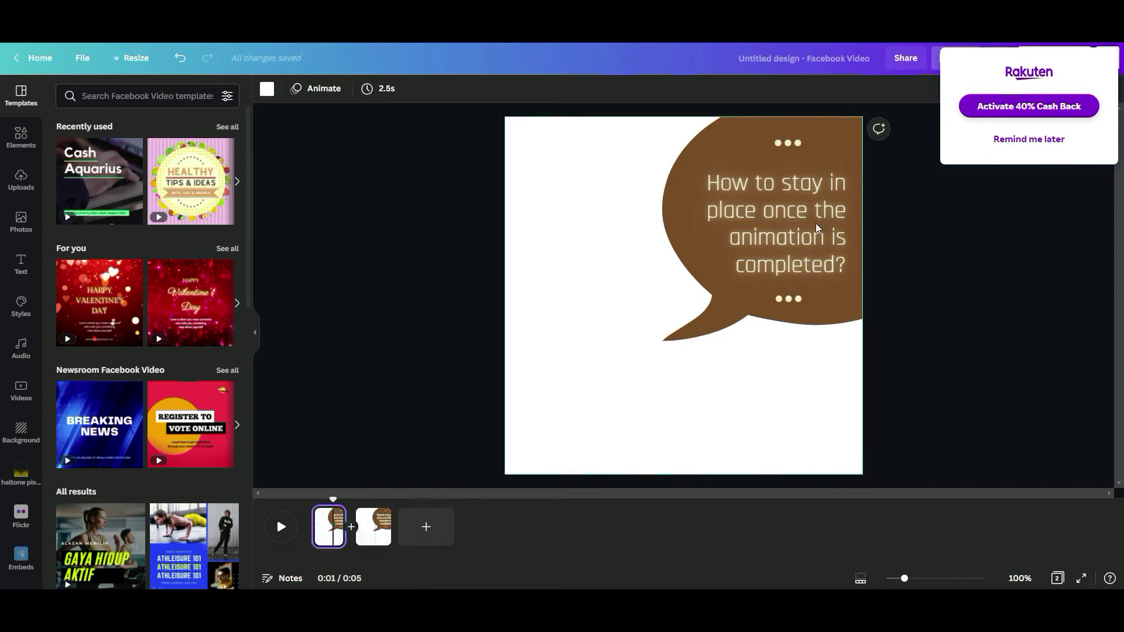
{"action": "left_click", "coordinate": [782, 202]}
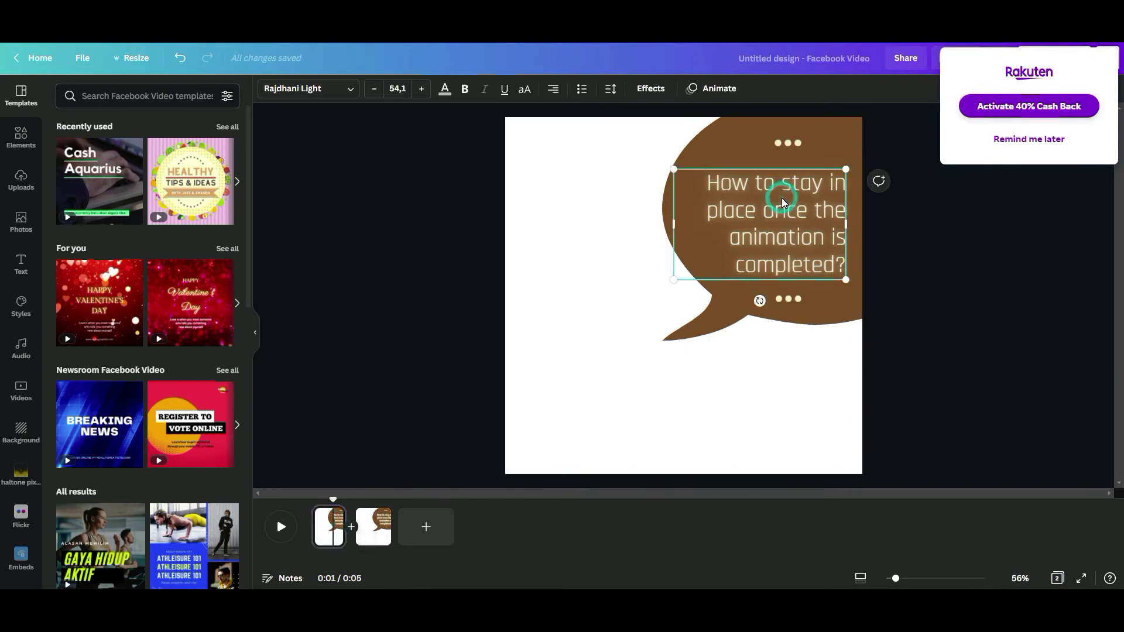
{"action": "left_click", "coordinate": [721, 92]}
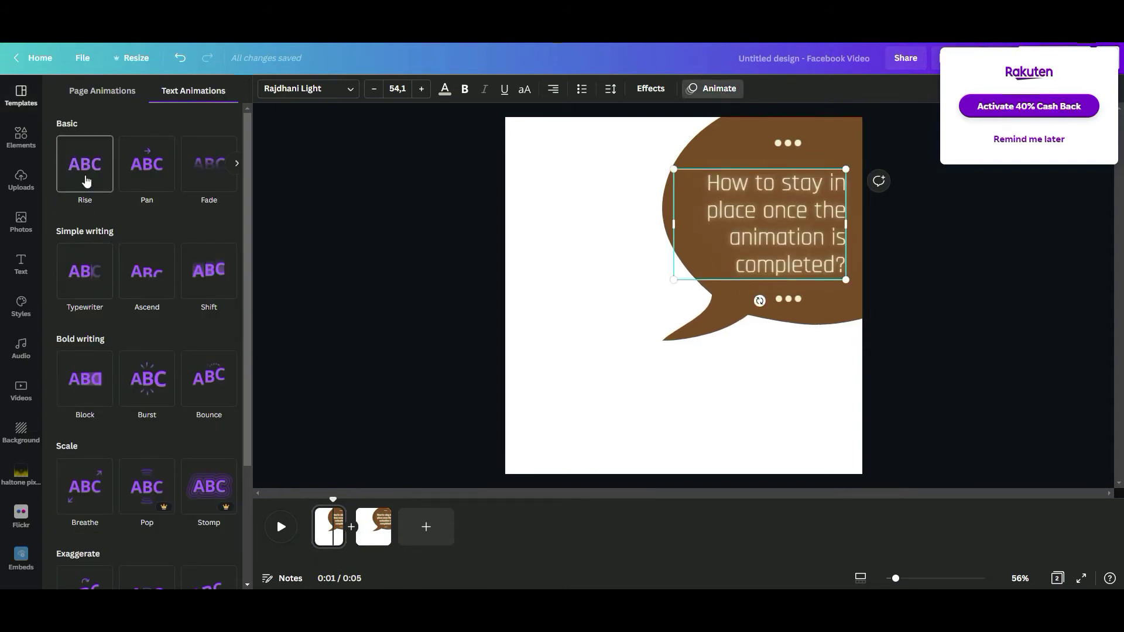
{"action": "left_click", "coordinate": [147, 379]}
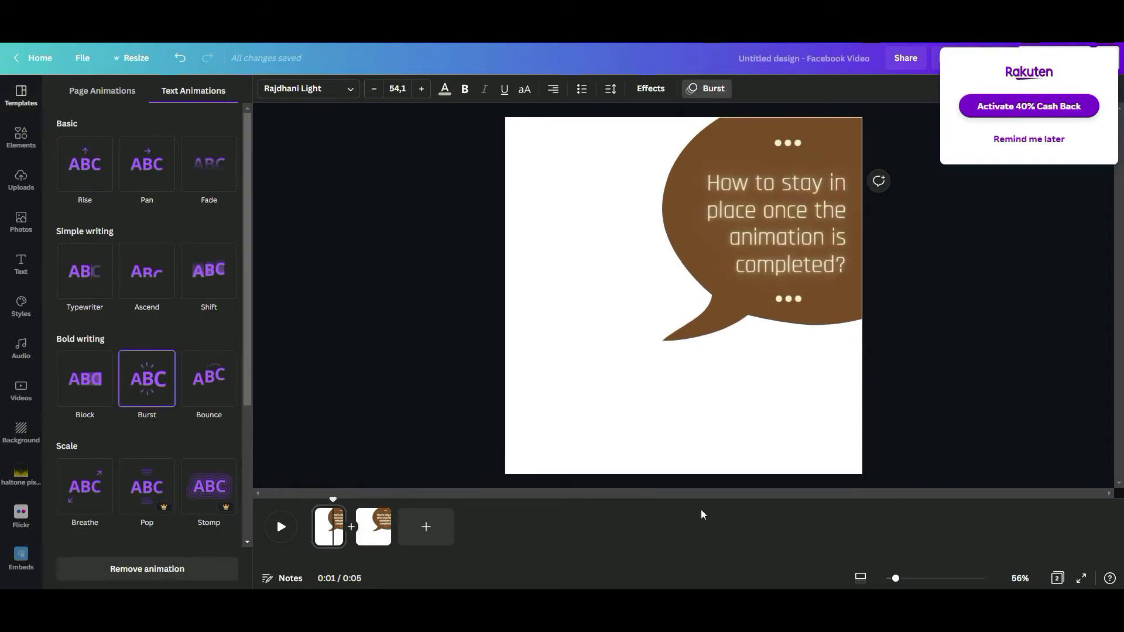
Apply the Neon animation to both the top and lower rows of dots.
{"action": "left_click", "coordinate": [791, 300]}
{"action": "left_click", "coordinate": [790, 143], "text": "shift"}
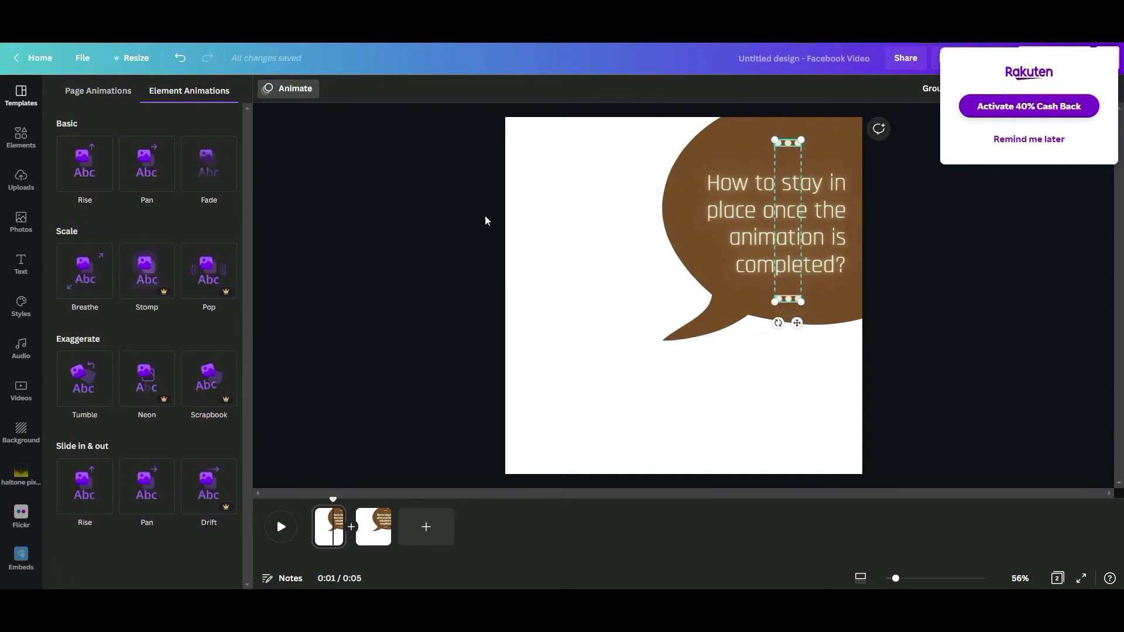
{"action": "left_click", "coordinate": [146, 381]}
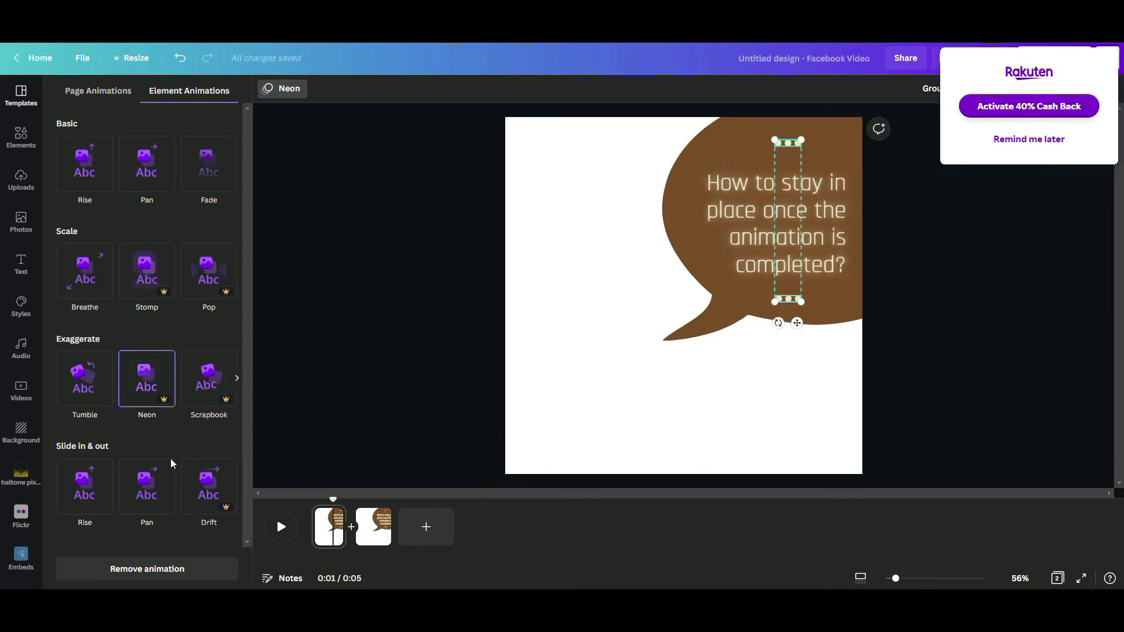
Rewind to the start and play the video to preview the animations.
{"action": "left_click_drag", "start_coordinate": [333, 500], "coordinate": [306, 502]}
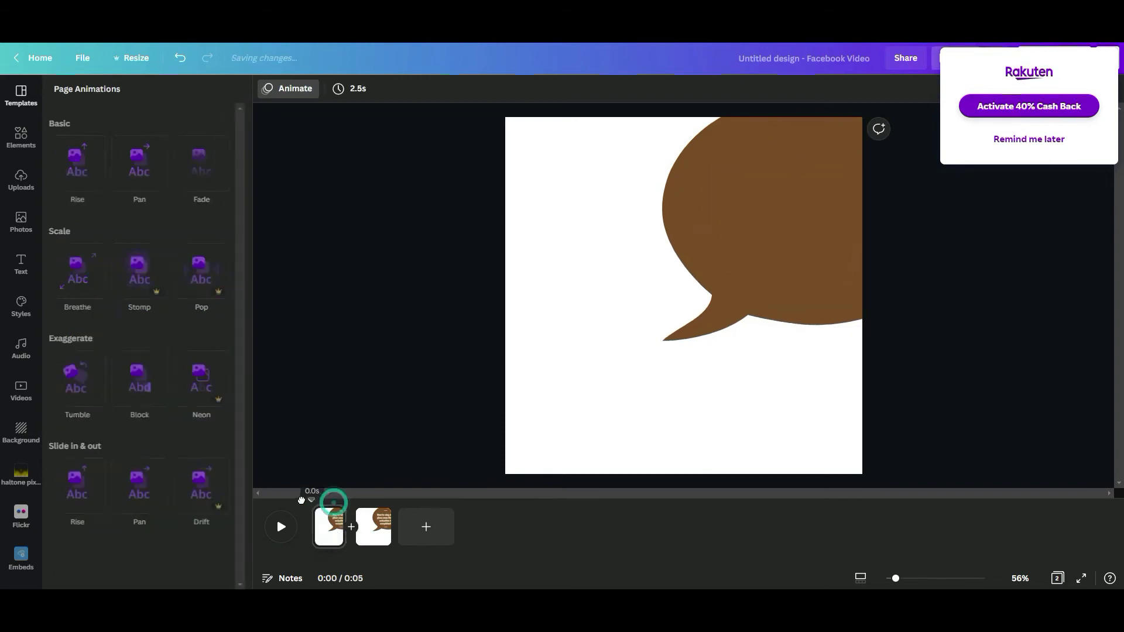
{"action": "left_click", "coordinate": [280, 528]}
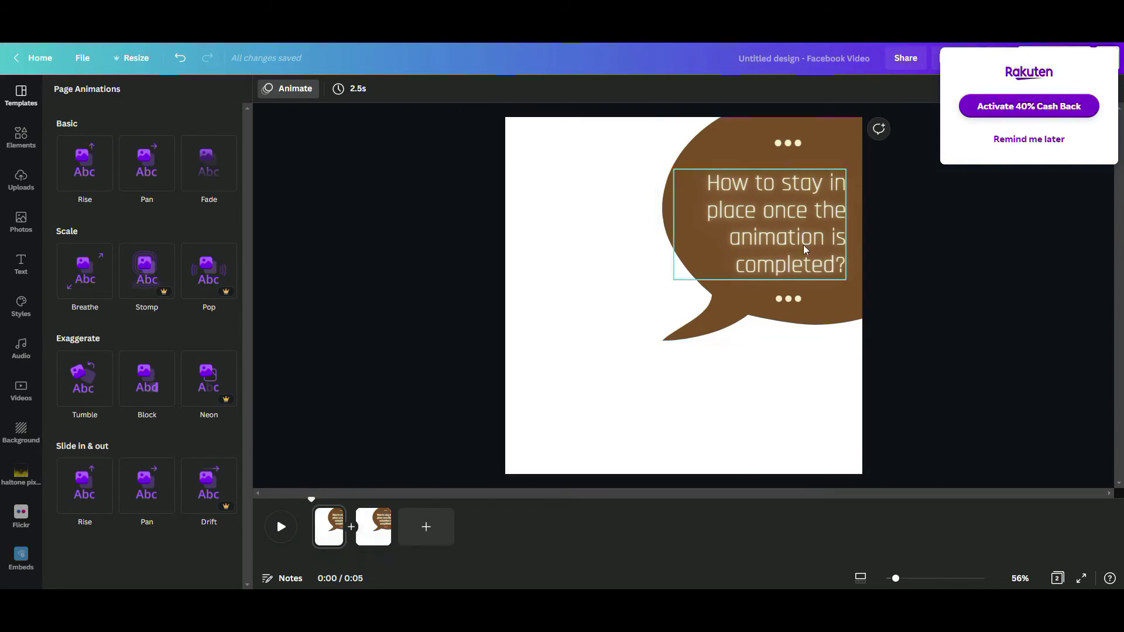
{"action": "left_click", "coordinate": [450, 271]}
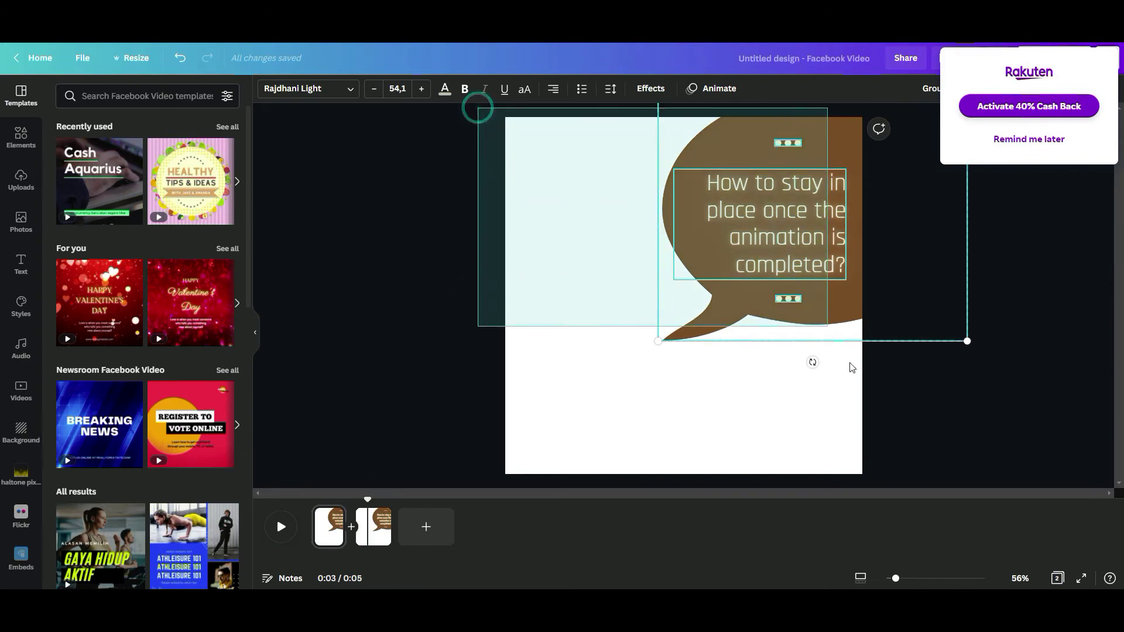
{"action": "left_click", "coordinate": [956, 424]}
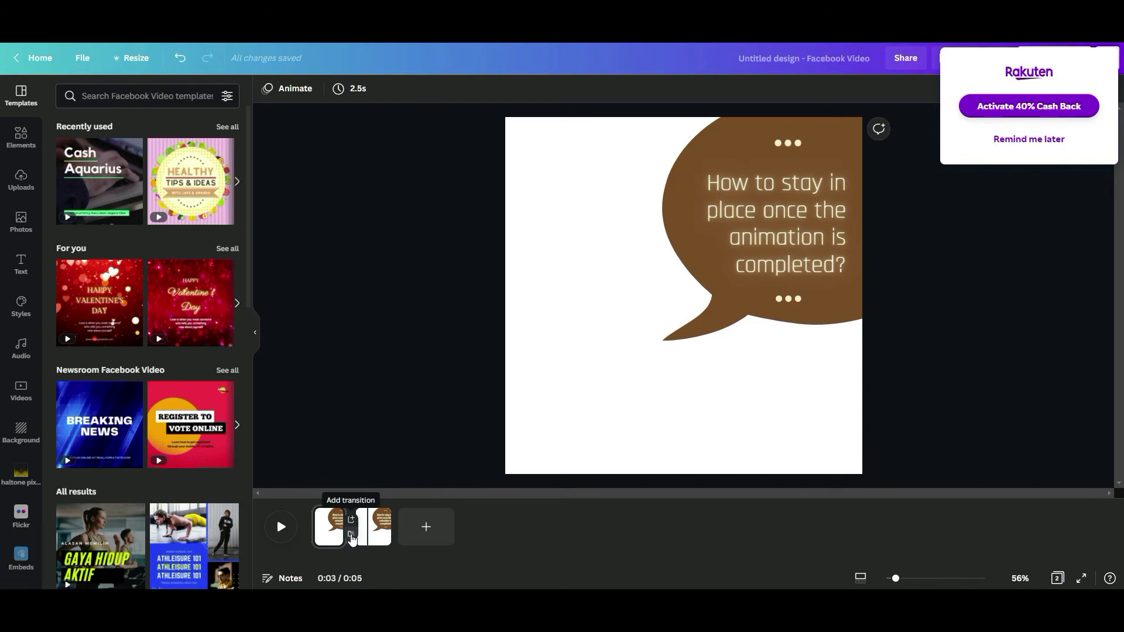
Add a leftward Line Wipe transition lasting 1.2 seconds between the two pages.
{"action": "left_click", "coordinate": [351, 538]}
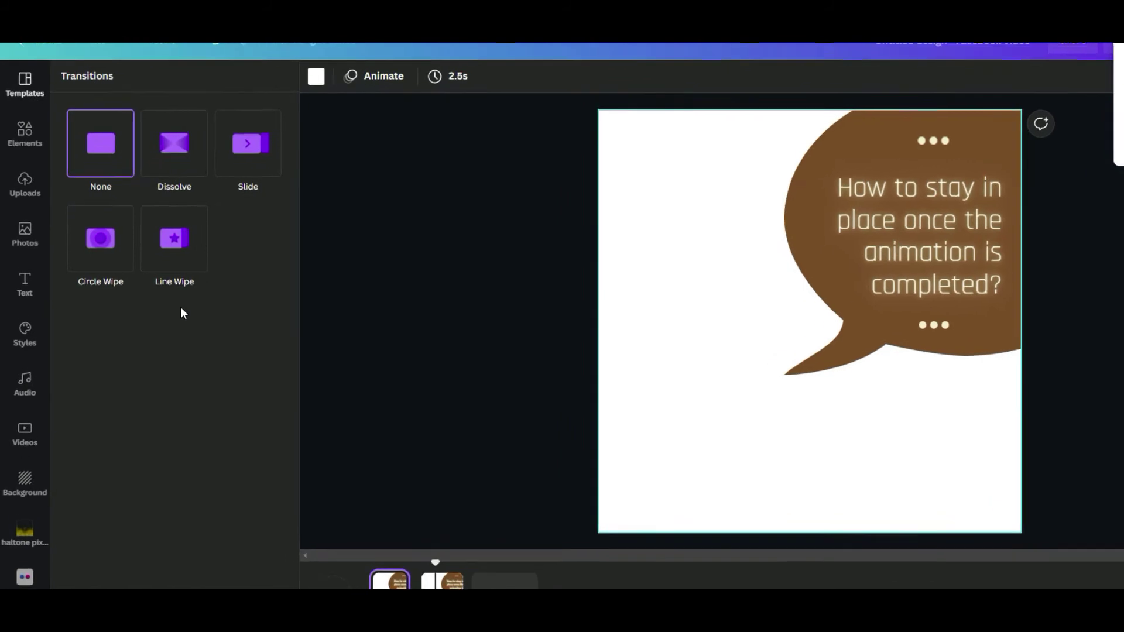
{"action": "left_click", "coordinate": [174, 253]}
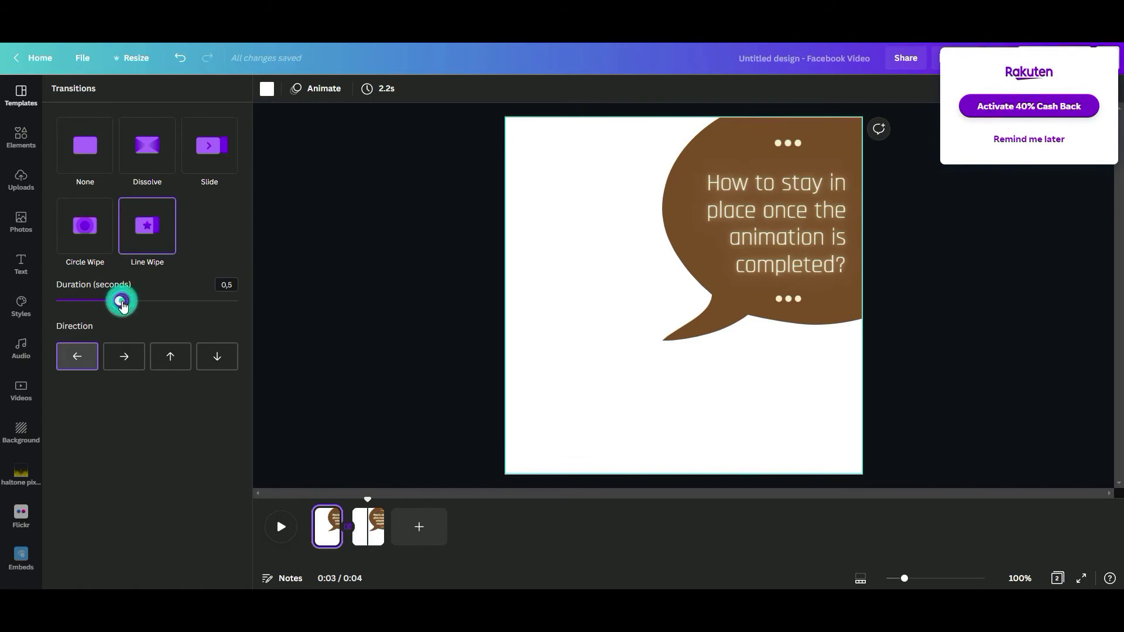
{"action": "left_click_drag", "start_coordinate": [122, 304], "coordinate": [251, 308]}
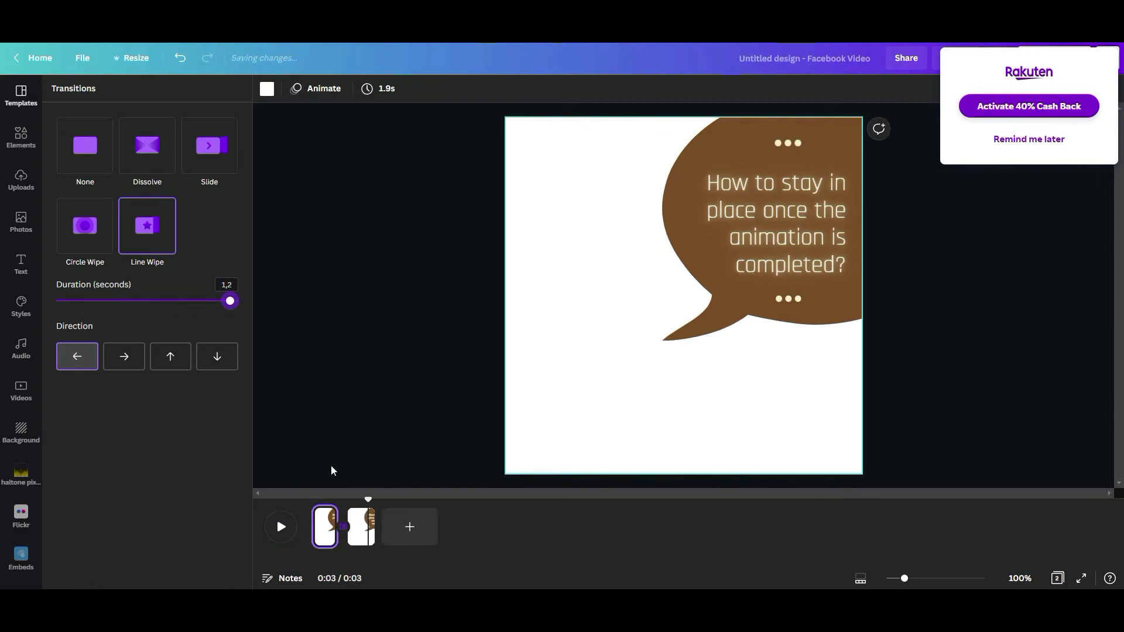
{"action": "left_click_drag", "start_coordinate": [370, 499], "coordinate": [313, 499]}
{"action": "left_click", "coordinate": [71, 362]}
{"action": "left_click", "coordinate": [281, 528]}
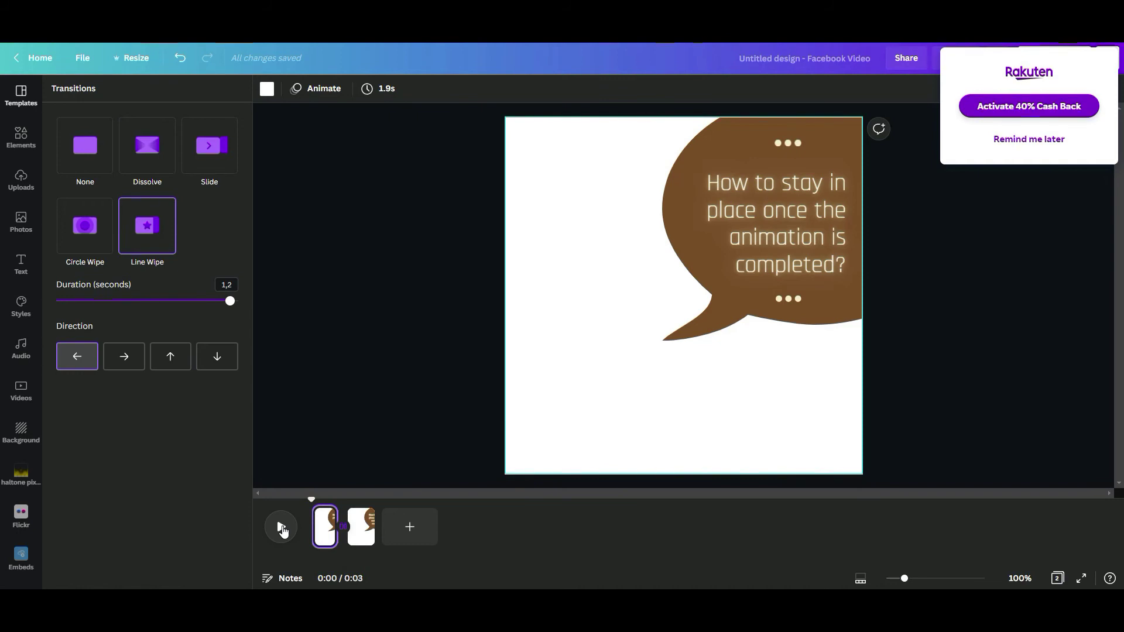
{"action": "left_click", "coordinate": [123, 360]}
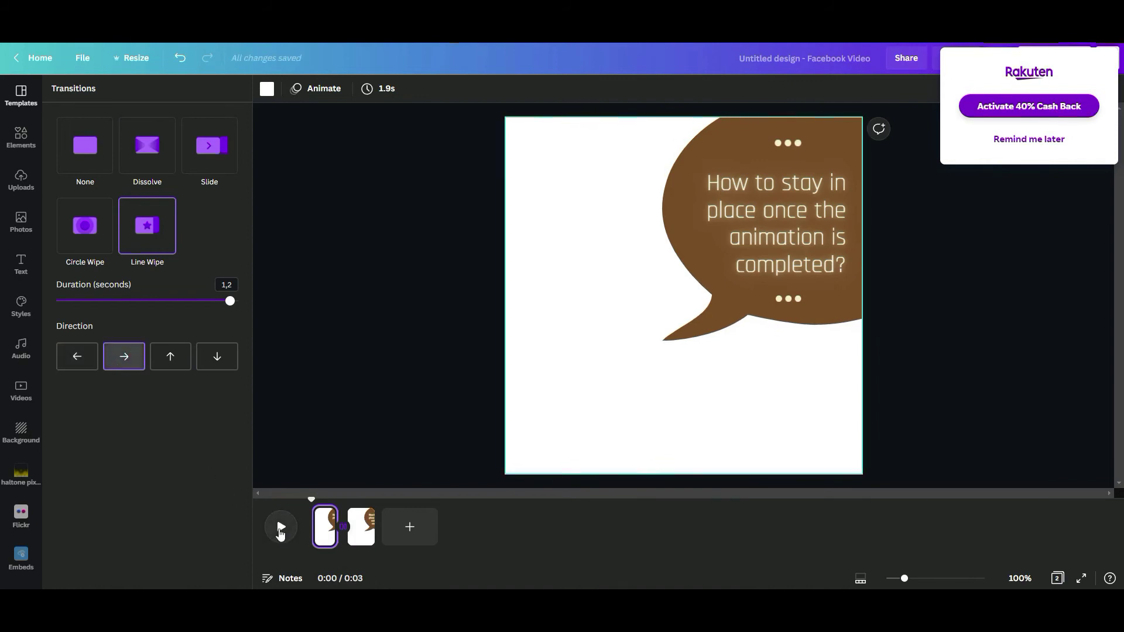
{"action": "left_click", "coordinate": [281, 530]}
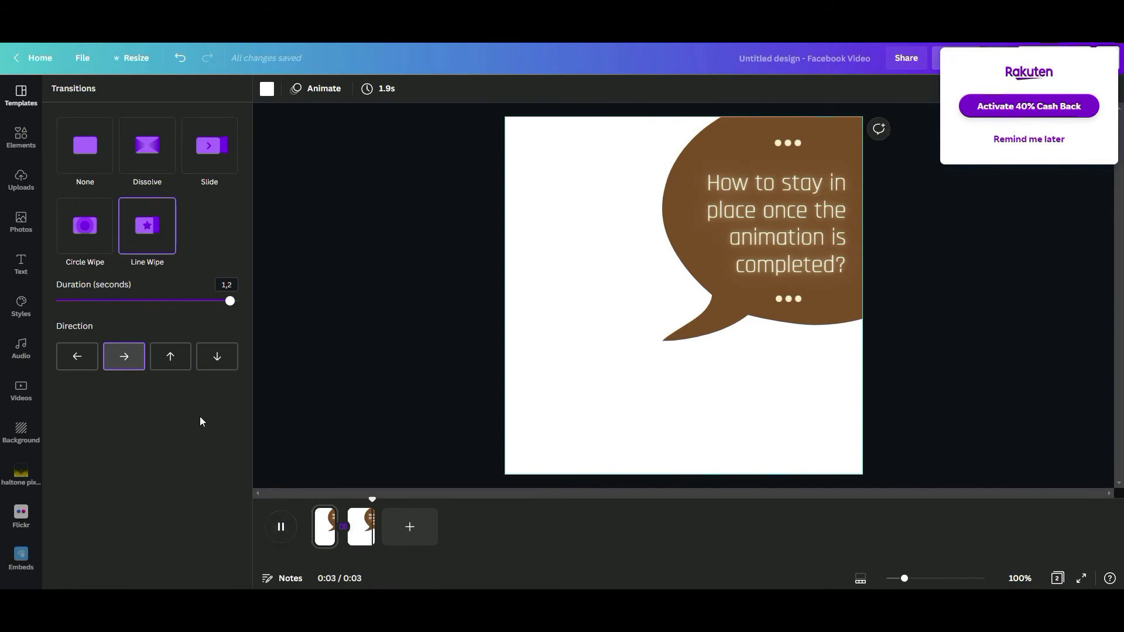
{"action": "left_click", "coordinate": [170, 358]}
{"action": "left_click", "coordinate": [281, 528]}
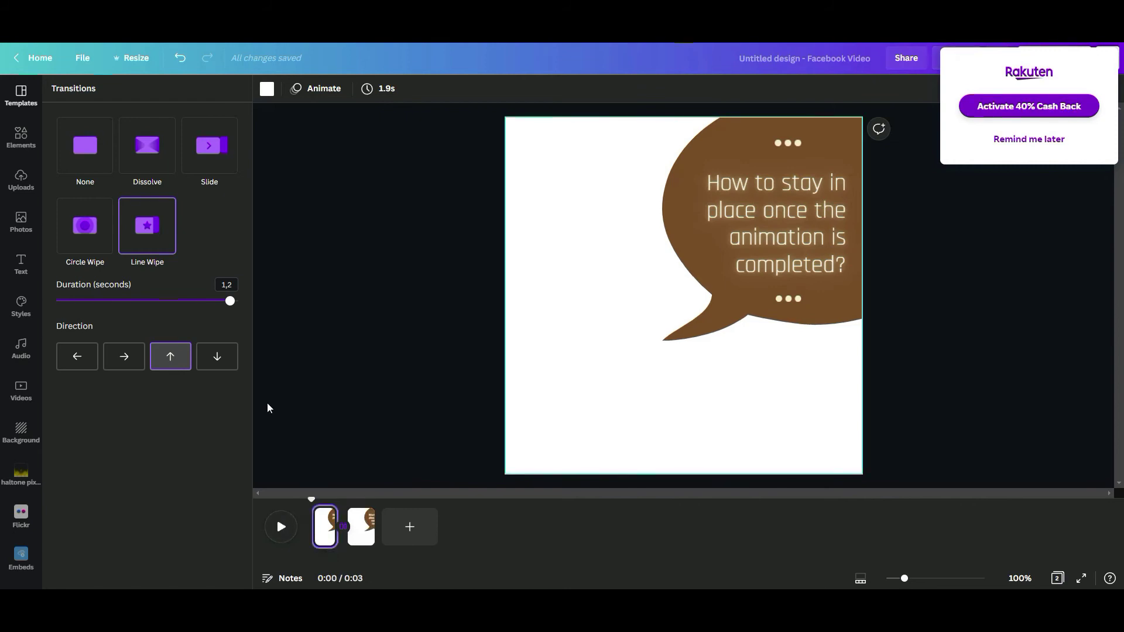
{"action": "left_click", "coordinate": [85, 358]}
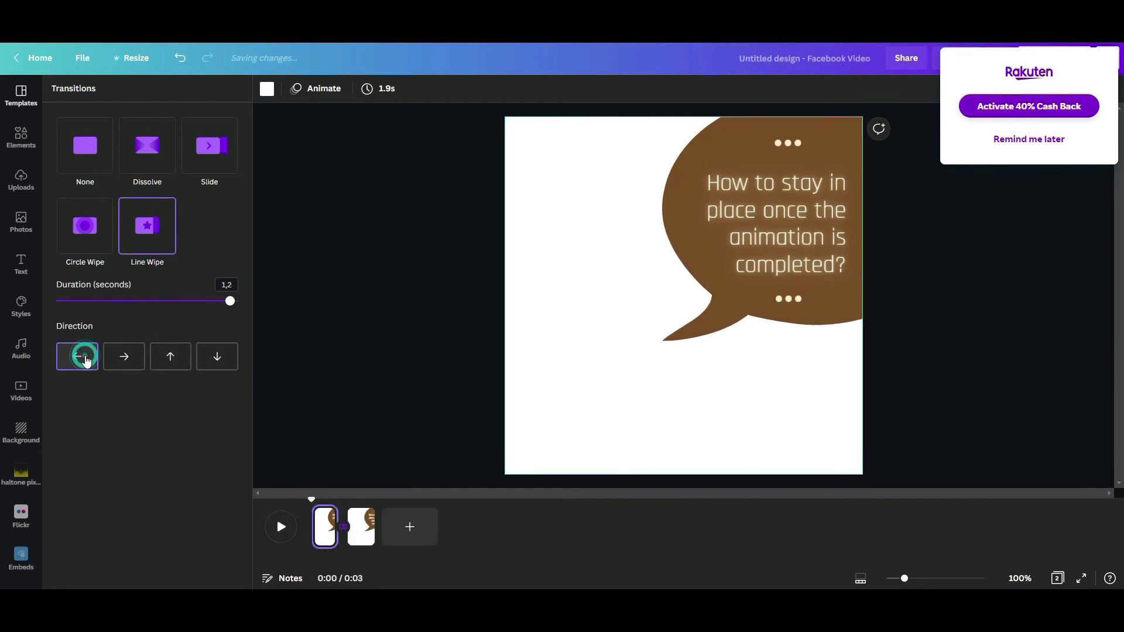
{"action": "left_click", "coordinate": [217, 363]}
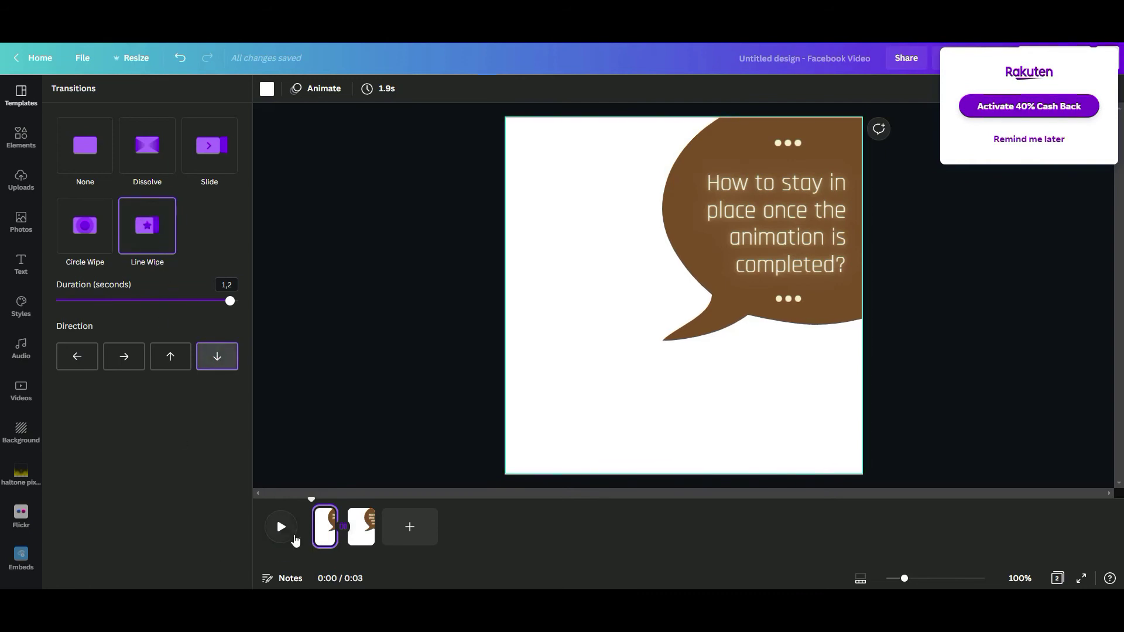
{"action": "left_click", "coordinate": [281, 528]}
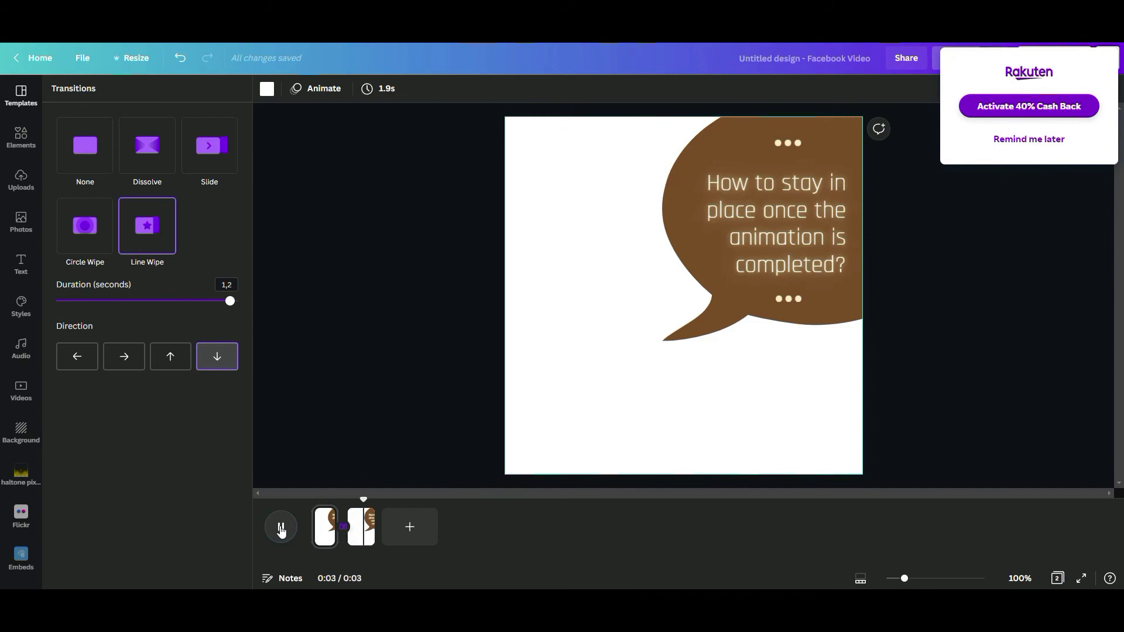
{"action": "left_click", "coordinate": [78, 358]}
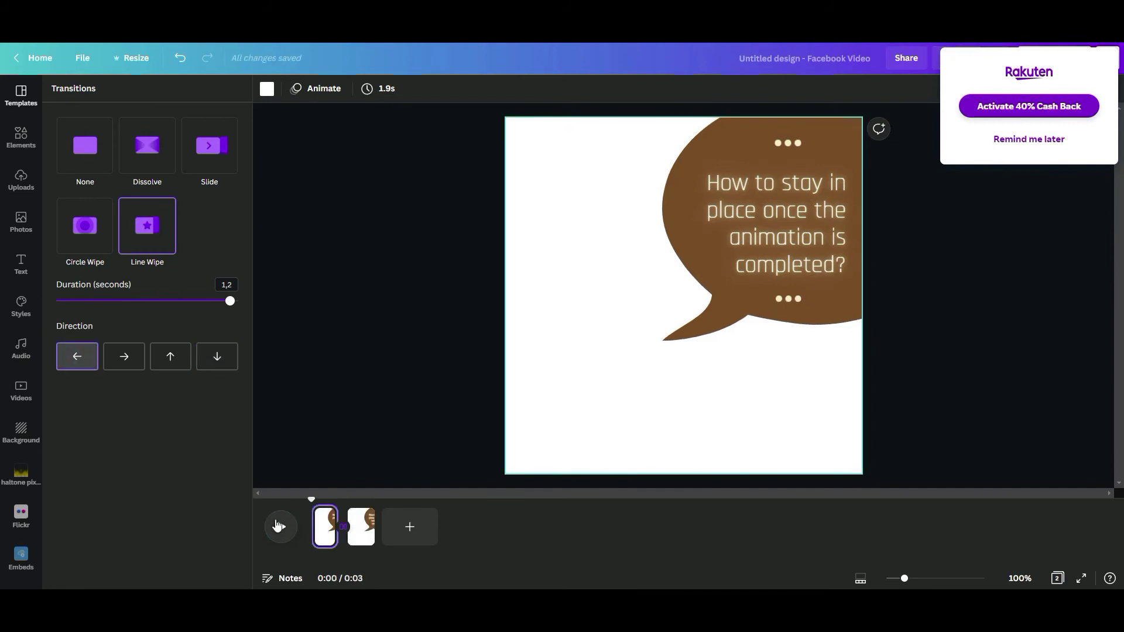
{"action": "left_click", "coordinate": [281, 529]}
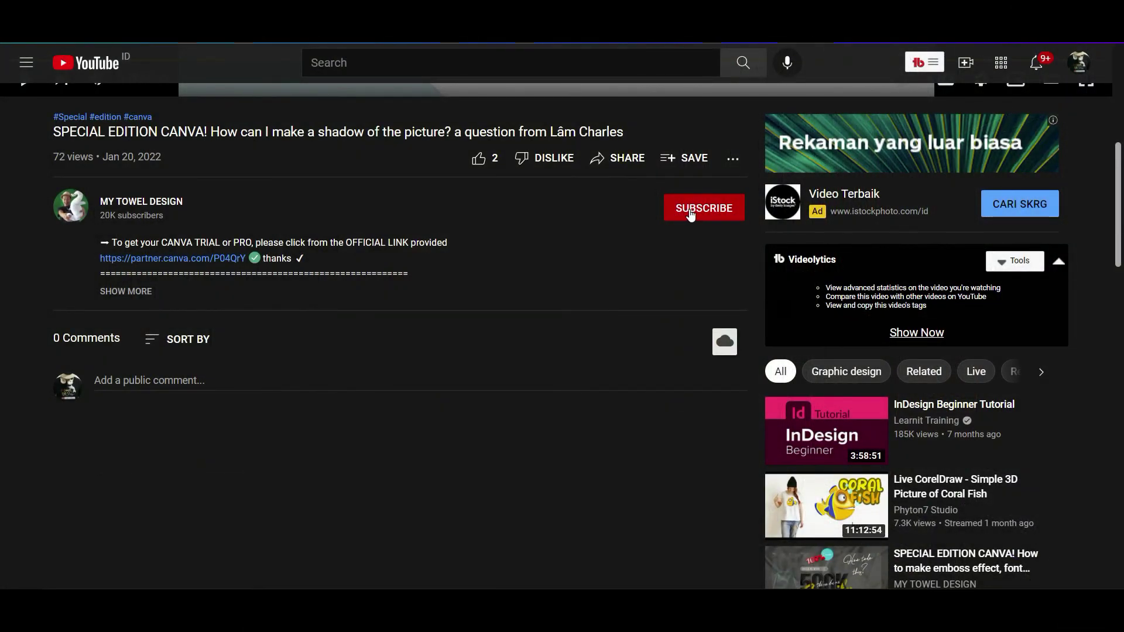
Subscribe to the channel, like the video, and start a comment reading 'Thank toyu for'.
{"action": "left_click", "coordinate": [690, 212]}
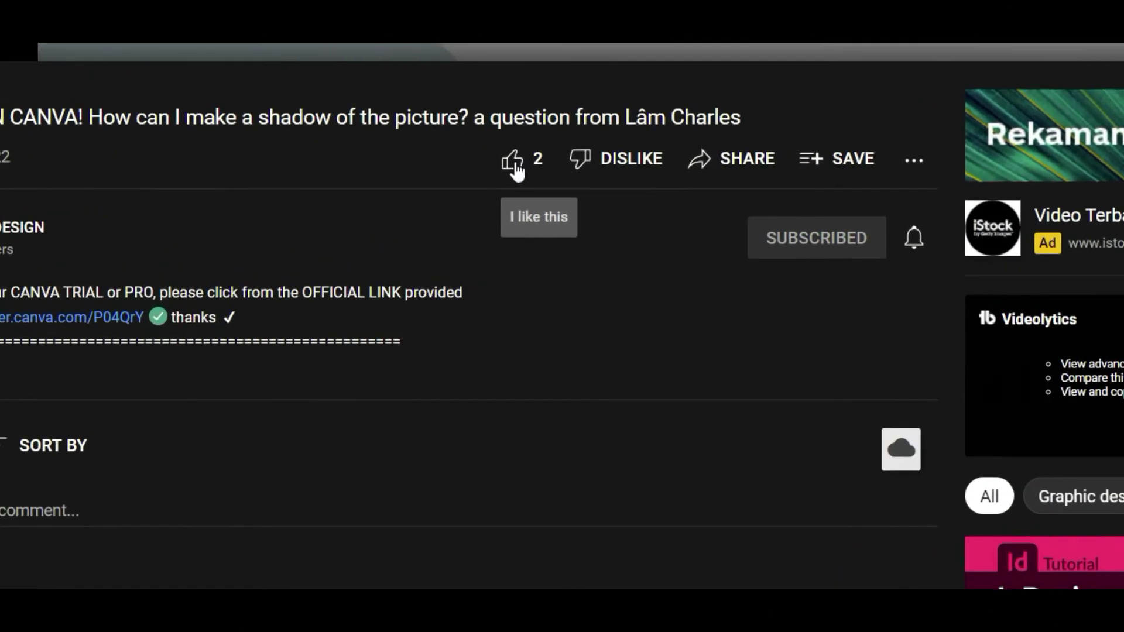
{"action": "left_click", "coordinate": [493, 159]}
{"action": "left_click", "coordinate": [198, 376]}
{"action": "type", "text": "Thank toyu for this tutorial"}
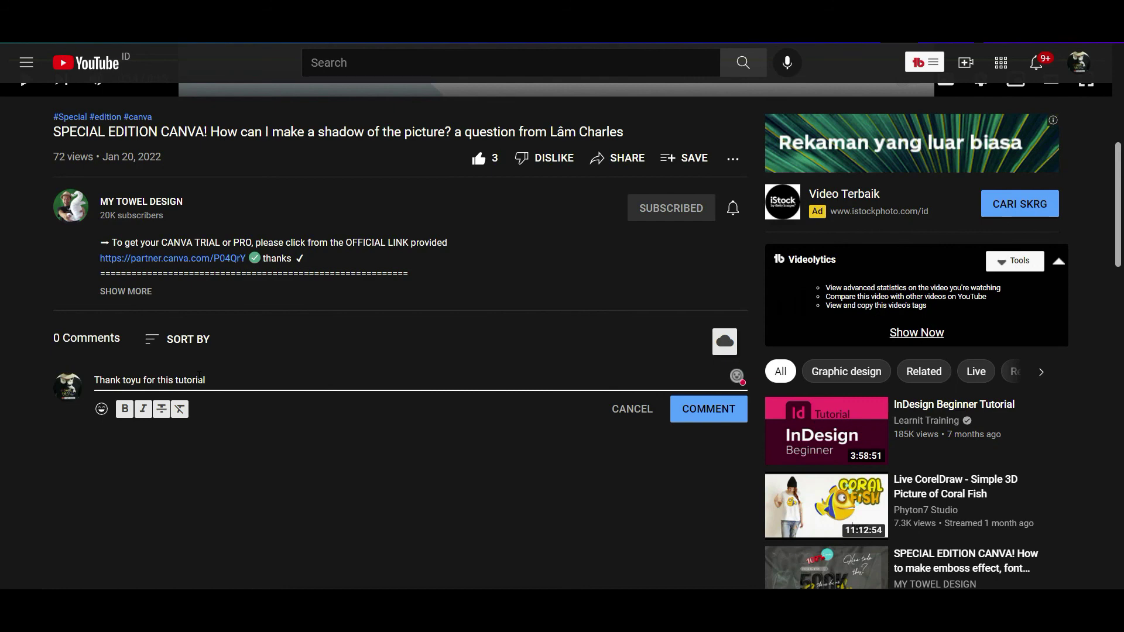